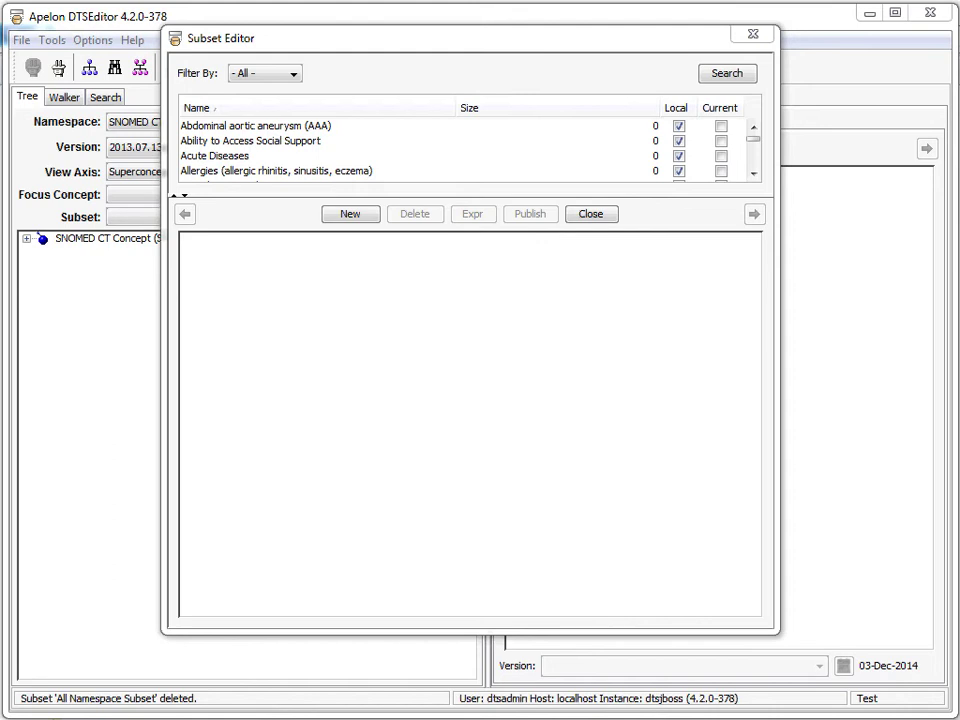
Step: Create a new subset named "All Namespace Subset" with the description "Demonstration" and Apelon, Inc. as its authority
click(343, 220)
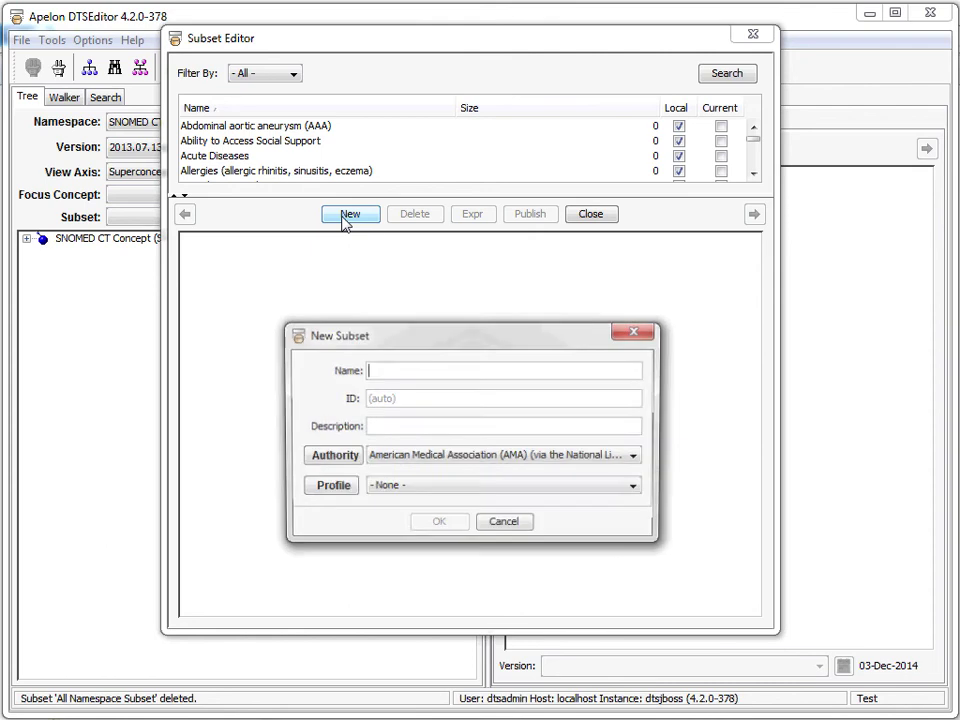
text(All Namespace Subset)
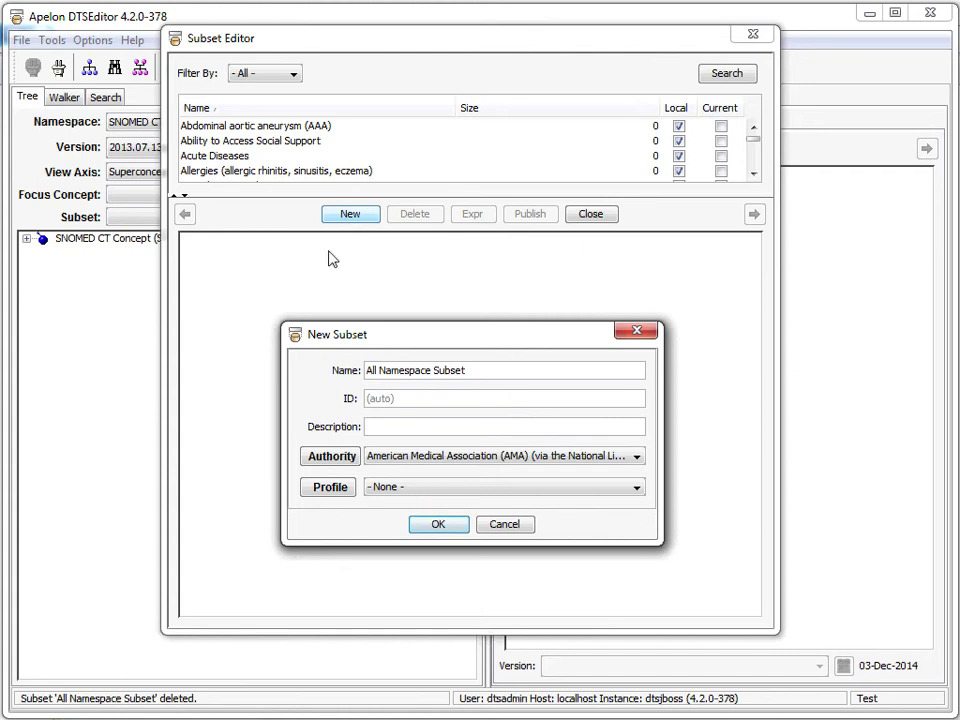
click(392, 423)
text(Demonstration)
click(636, 457)
click(471, 504)
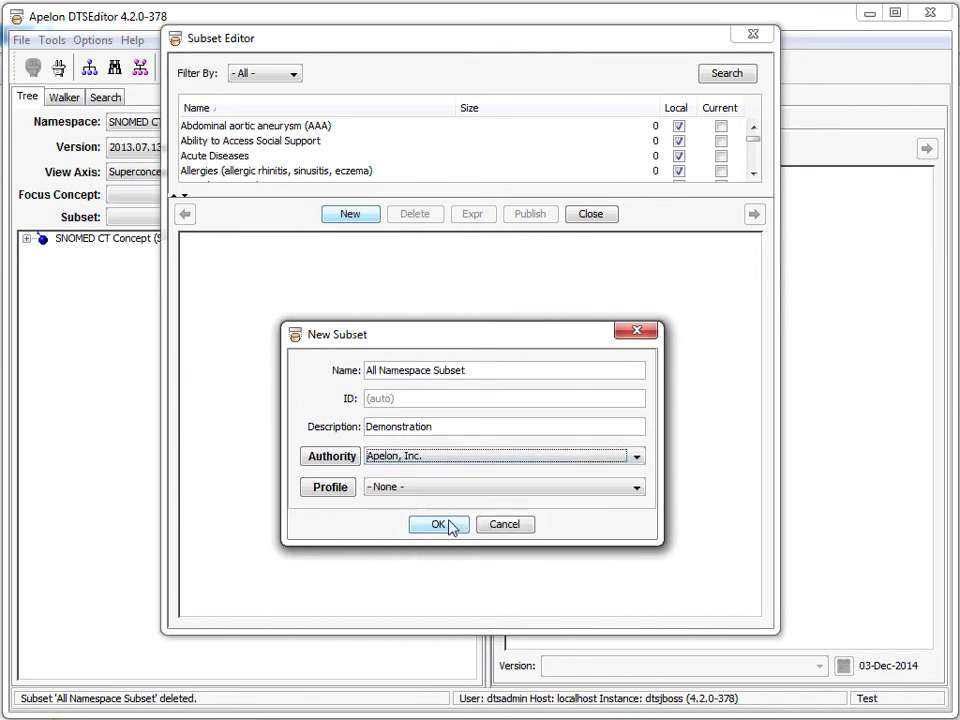
click(438, 524)
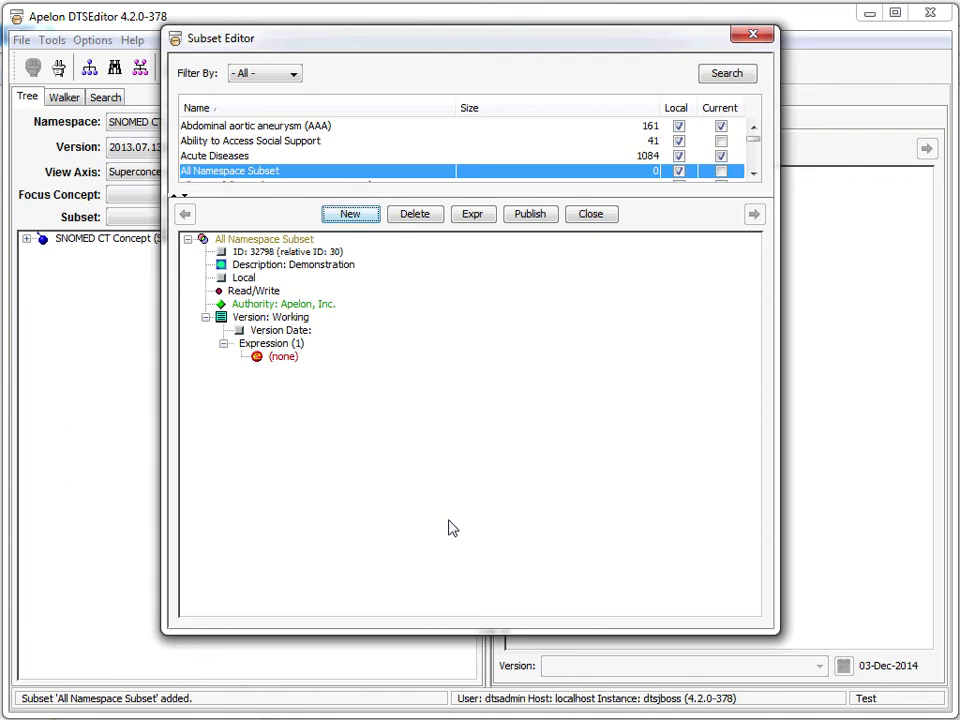
Step: Open the expression of All Namespace Subset and add a namespace filter for ACTIVE concepts from all namespaces
click(470, 217)
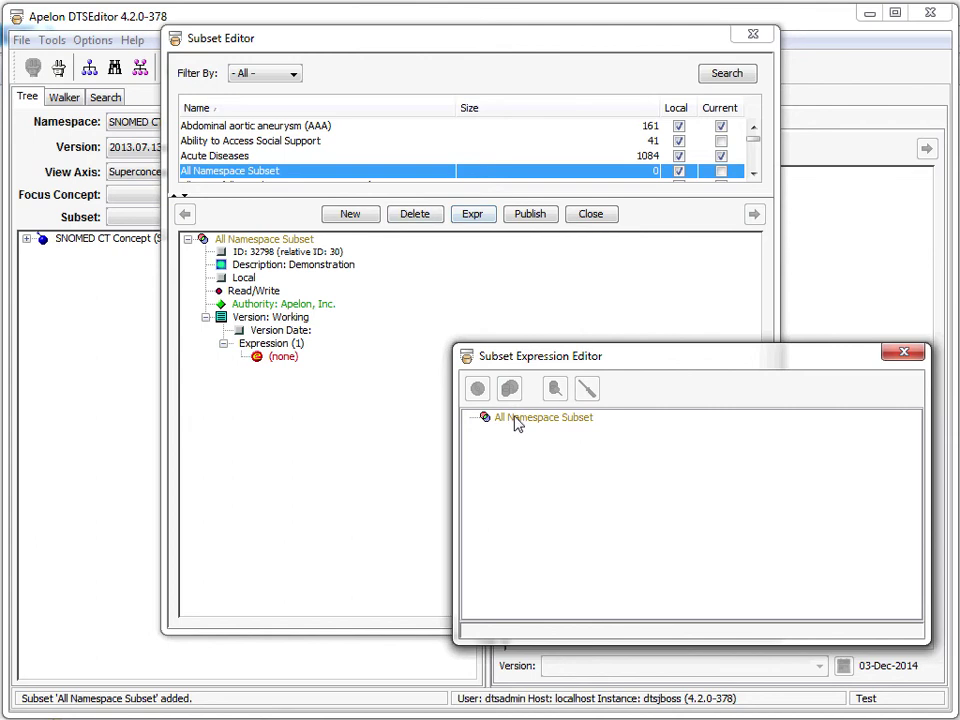
right_click(518, 421)
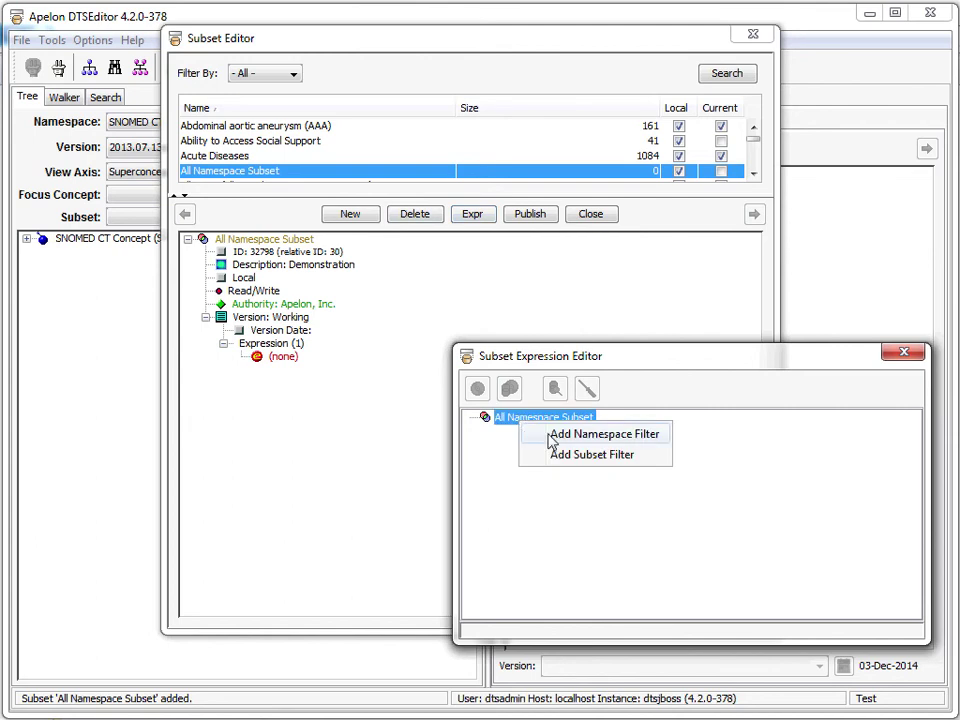
click(551, 440)
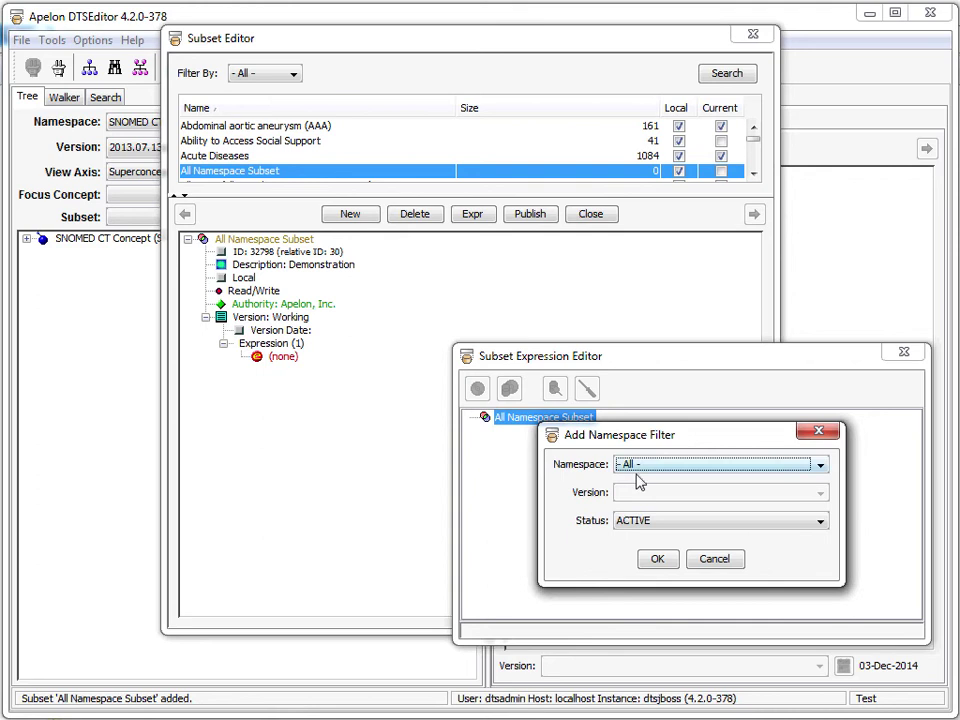
click(656, 560)
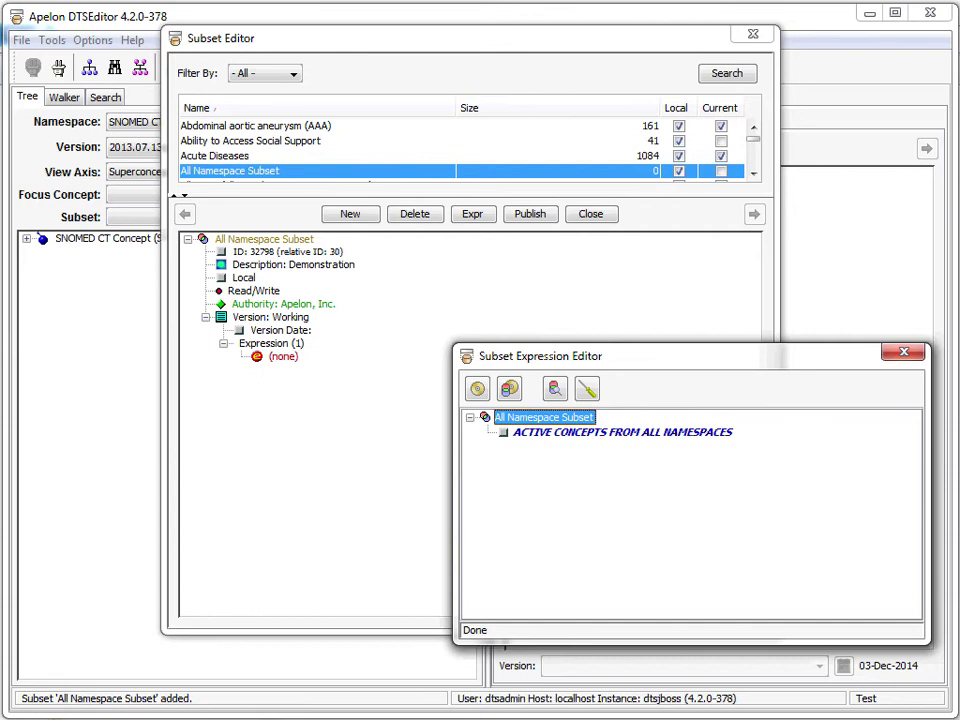
Step: Add a concept name filter under the all-namespaces filter, with CONCEPT NAME set to MATCHES x*
right_click(664, 433)
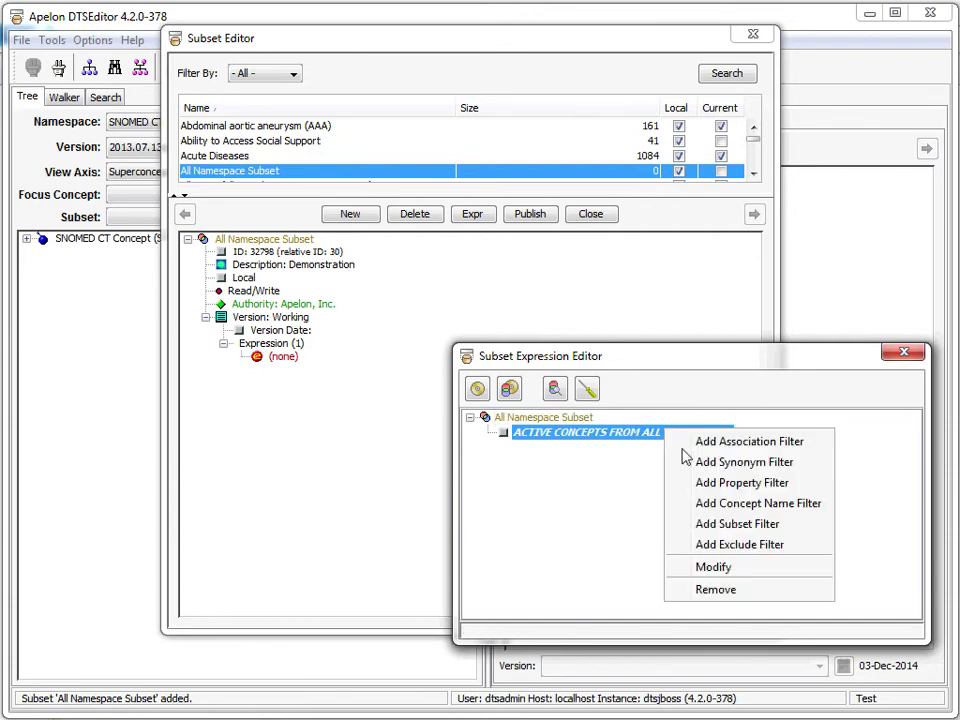
click(728, 505)
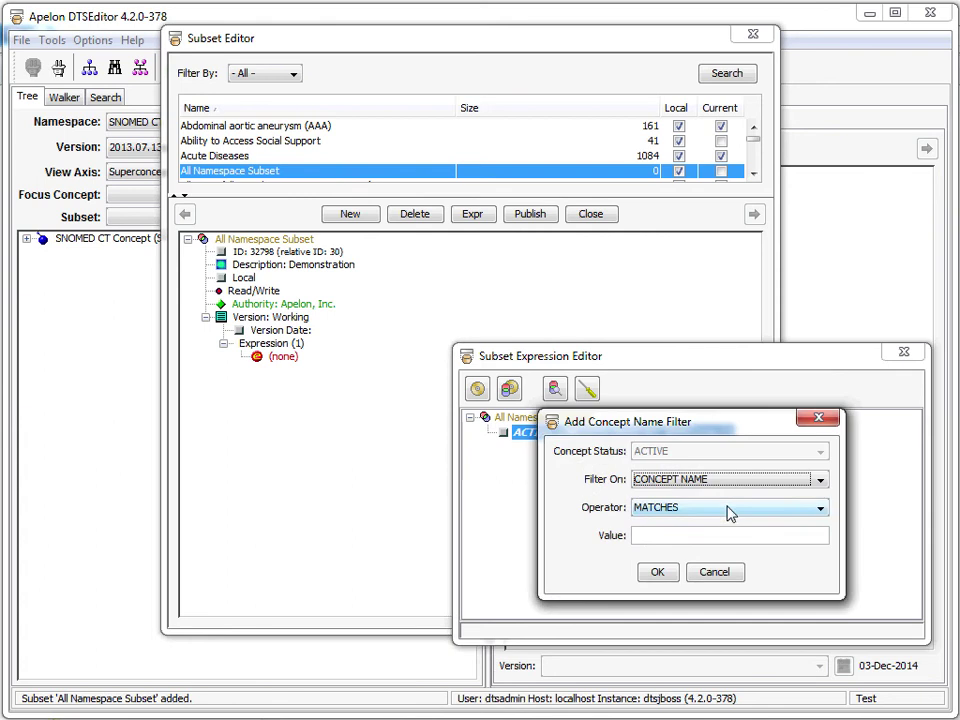
click(645, 537)
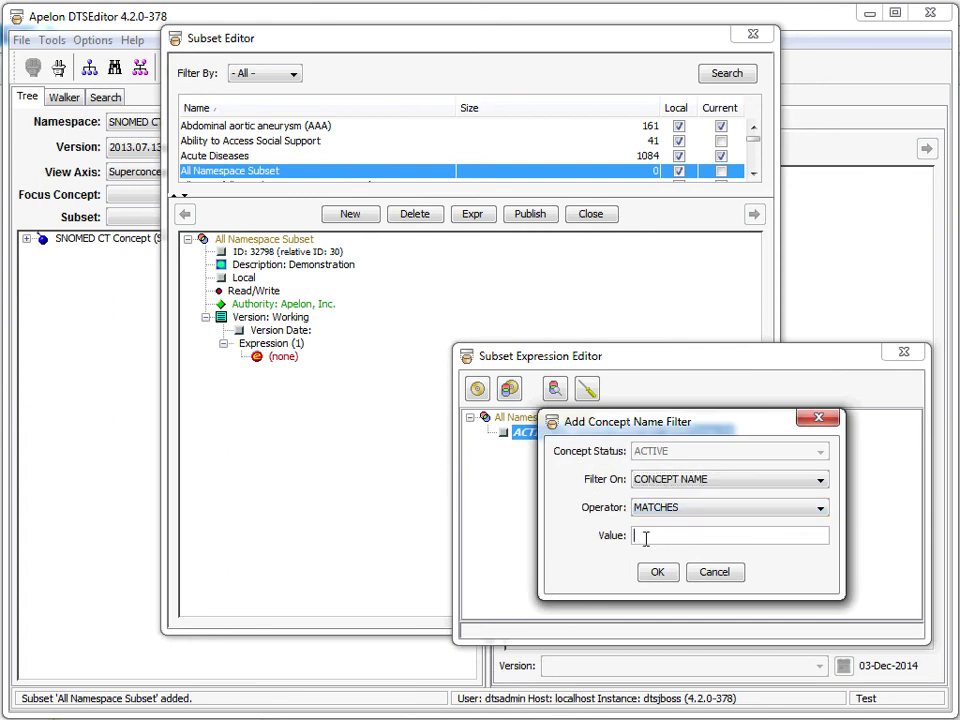
text(x*)
click(657, 576)
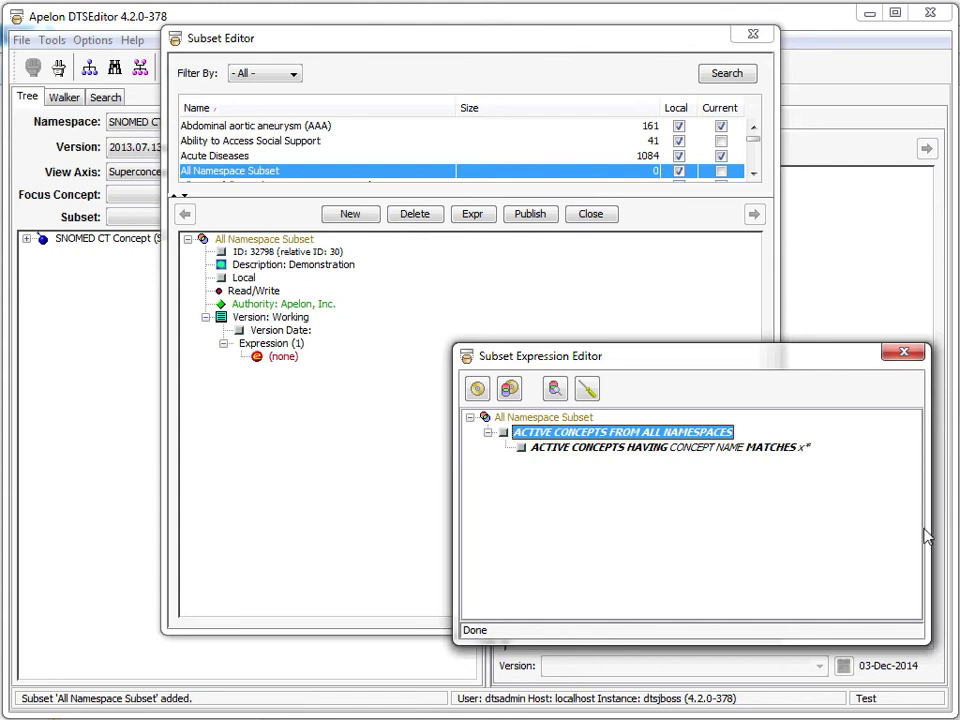
Step: Add a property filter under the all-namespaces filter for the States of the Union property Capital MATCHES b*
right_click(636, 443)
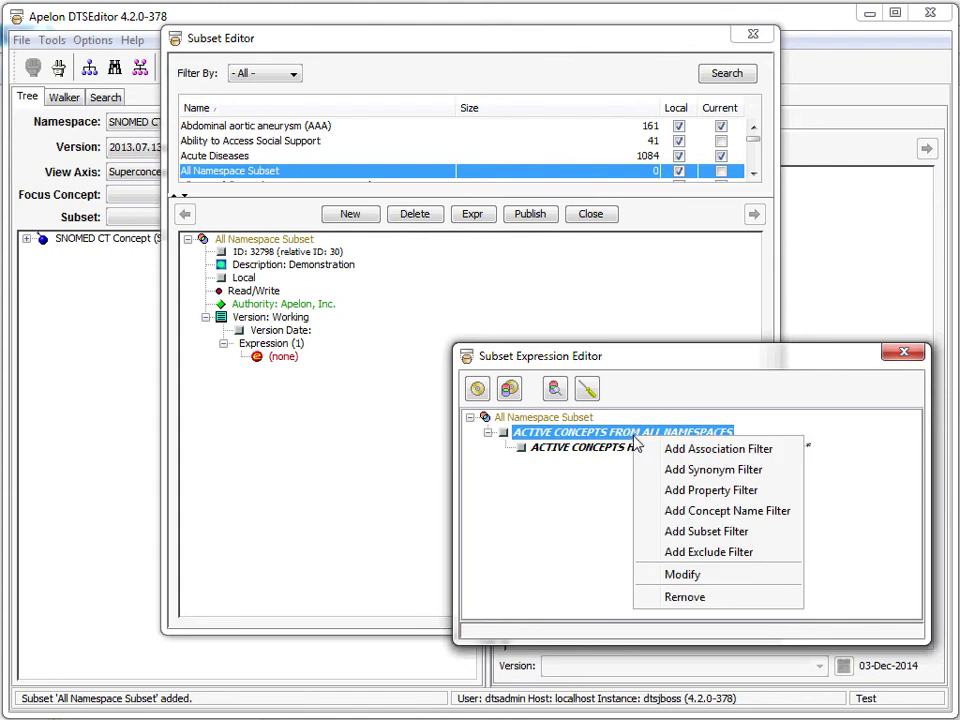
click(697, 490)
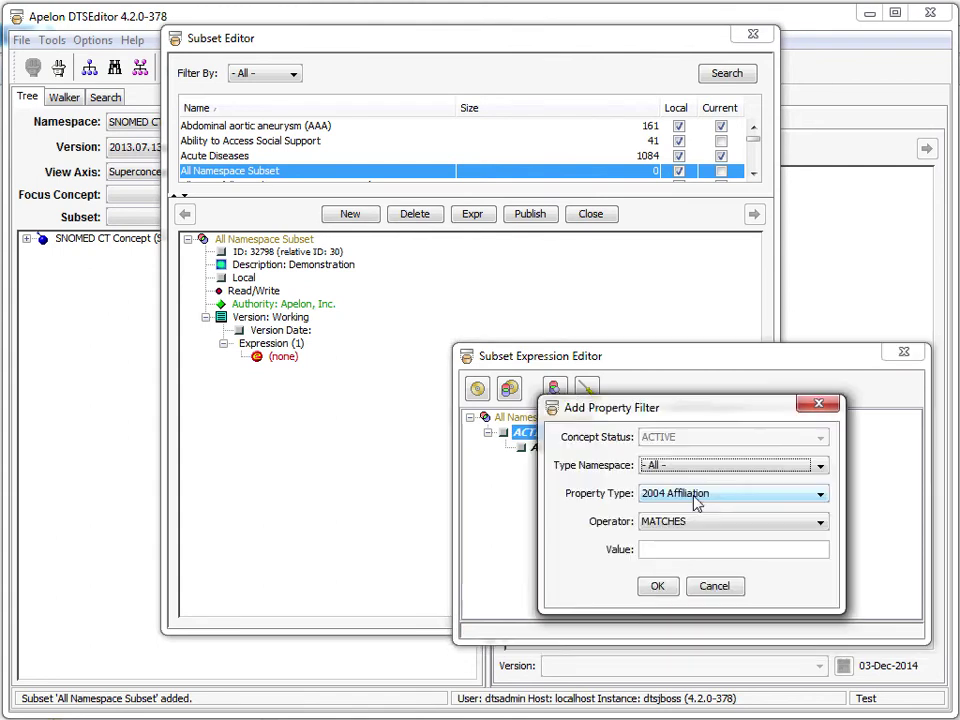
click(820, 467)
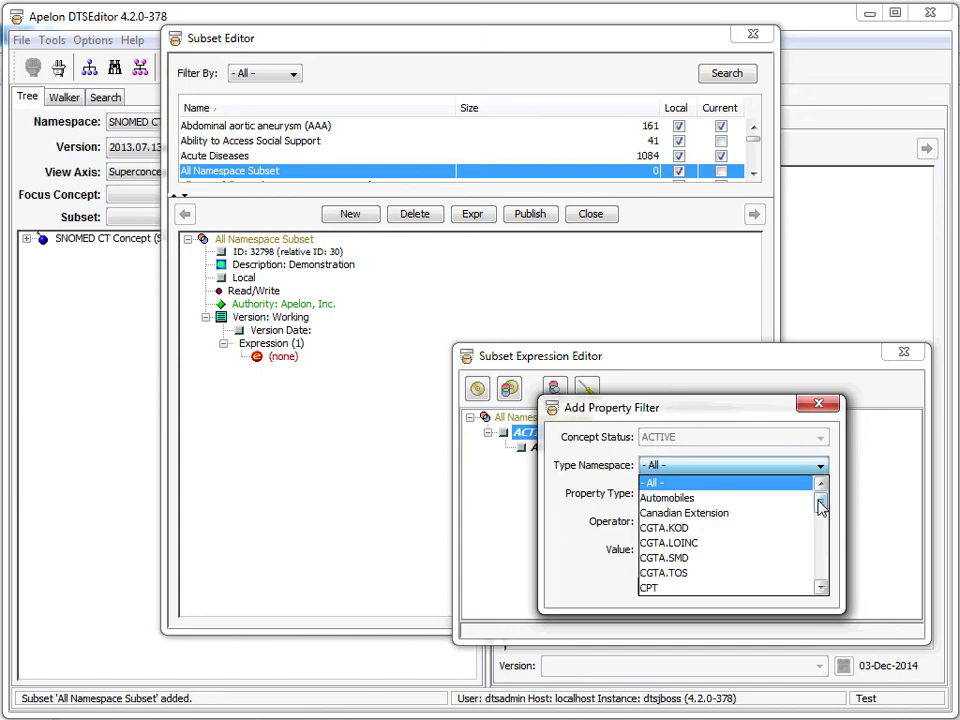
drag(822, 506, 826, 564)
click(735, 575)
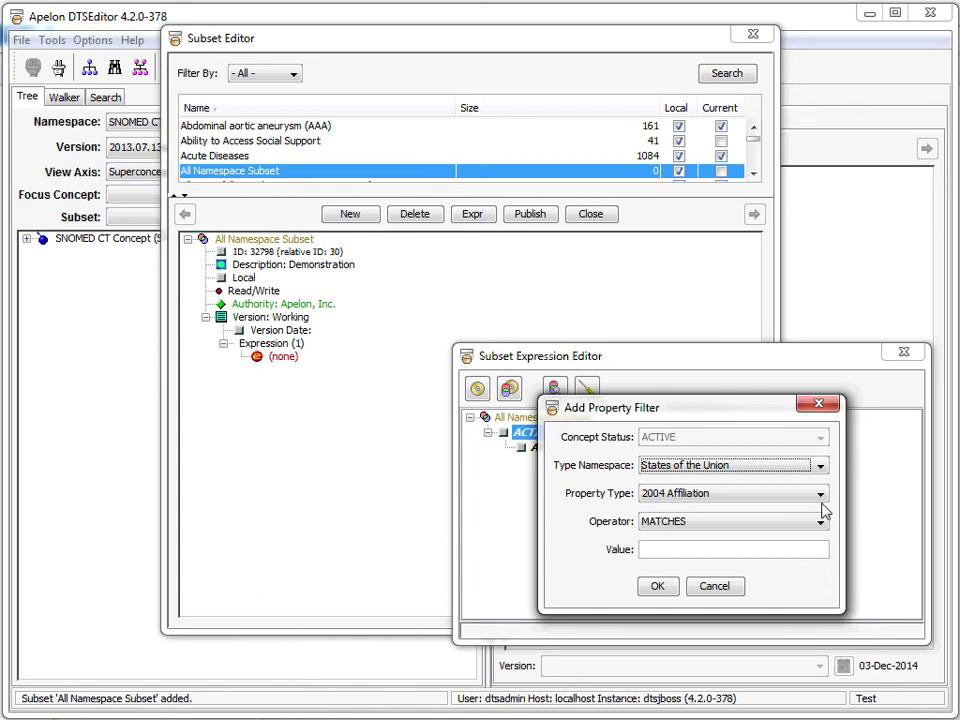
click(821, 494)
click(668, 556)
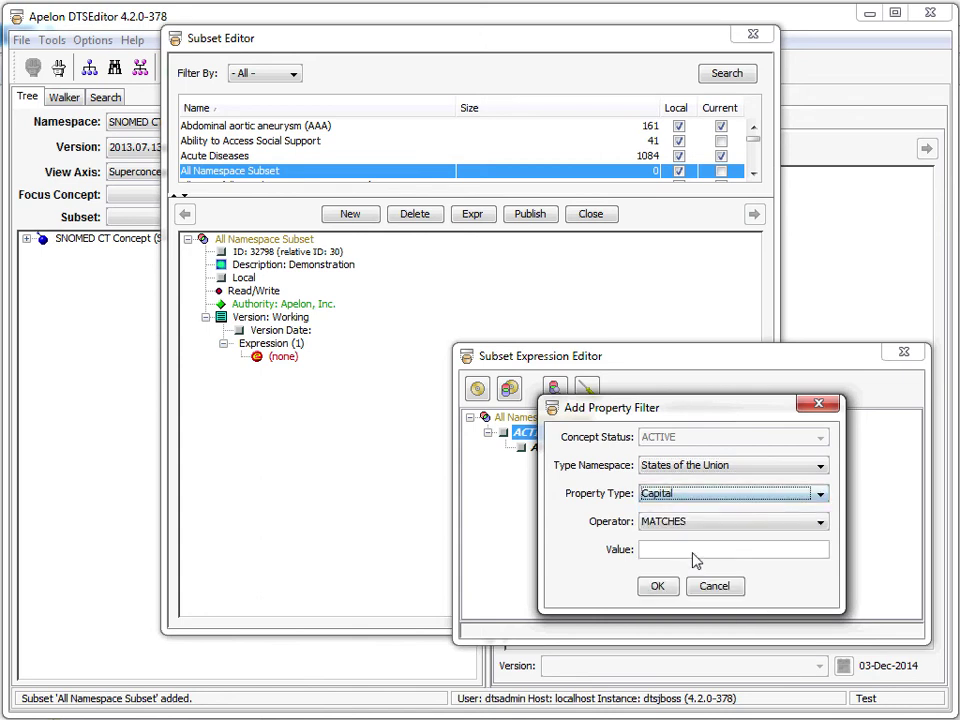
click(670, 551)
text(b*)
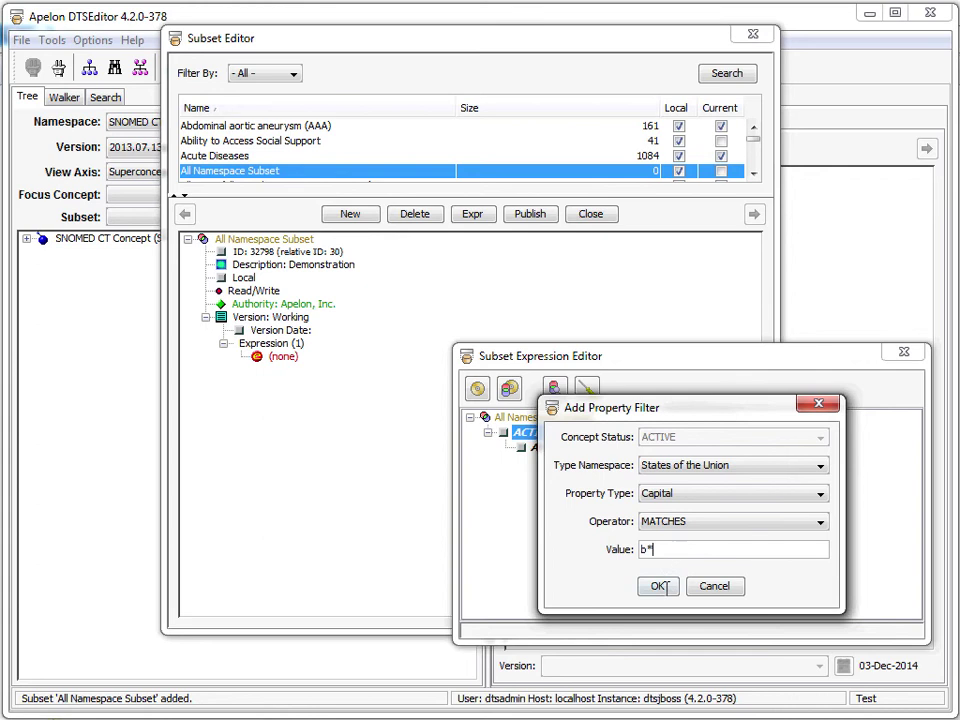
click(655, 585)
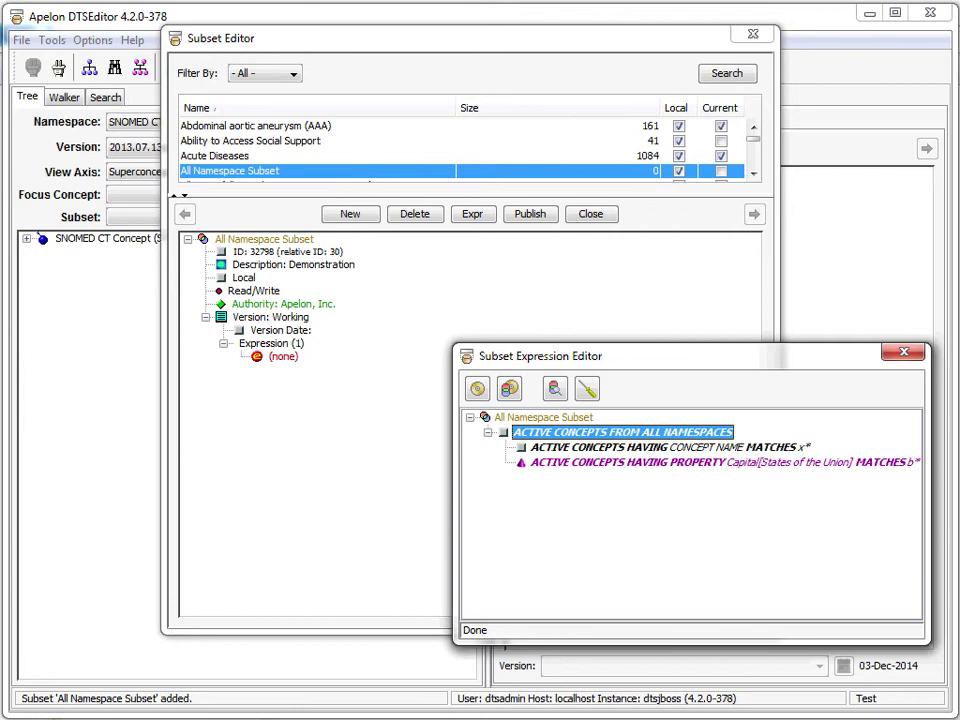
Step: Add a second property filter under the all-namespaces filter, with type namespace All and Code in Source MATCHES 1234*
right_click(624, 437)
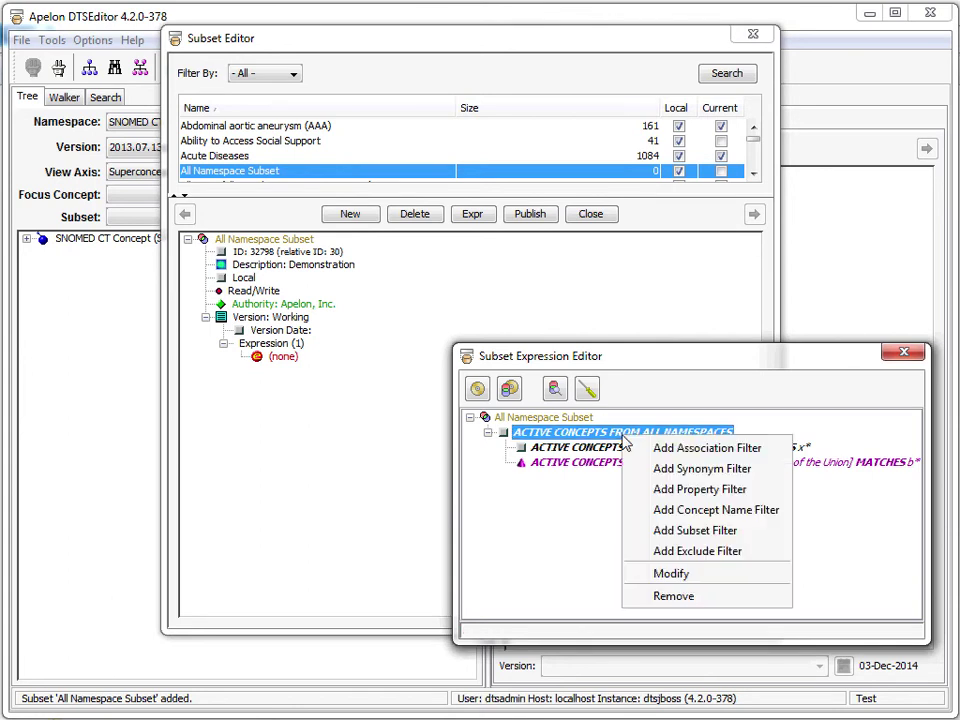
click(686, 490)
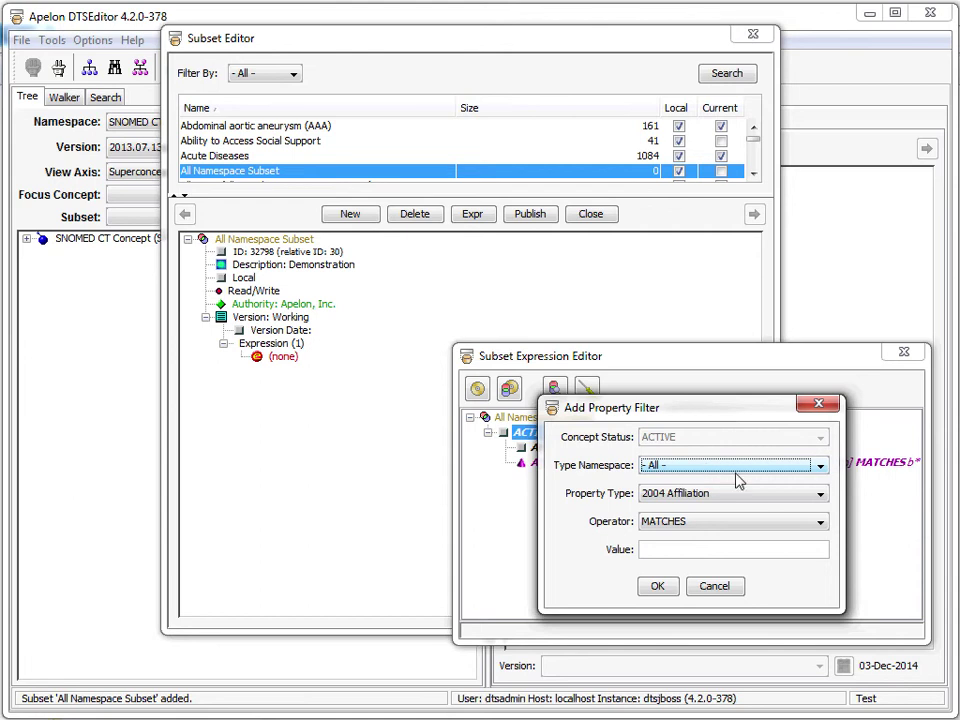
click(820, 502)
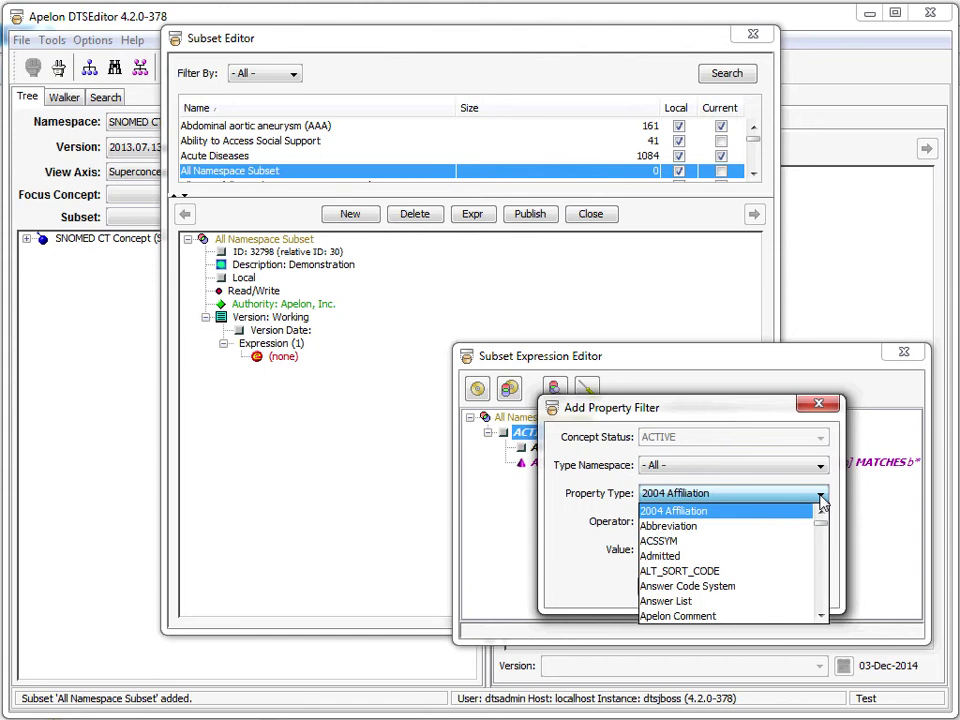
click(820, 604)
click(820, 604)
click(820, 604)
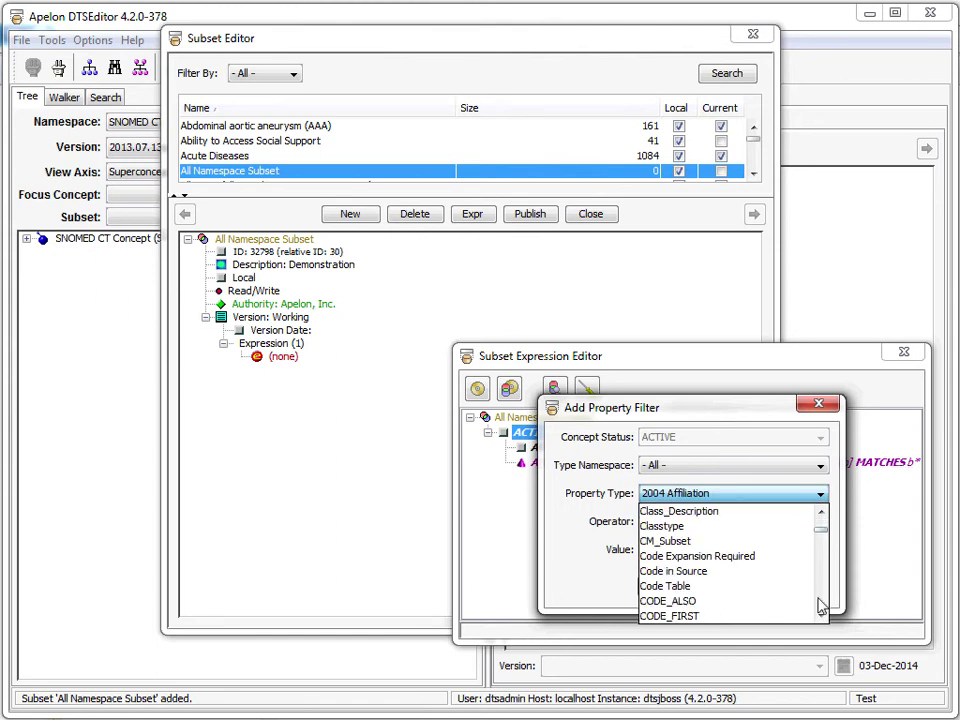
click(700, 573)
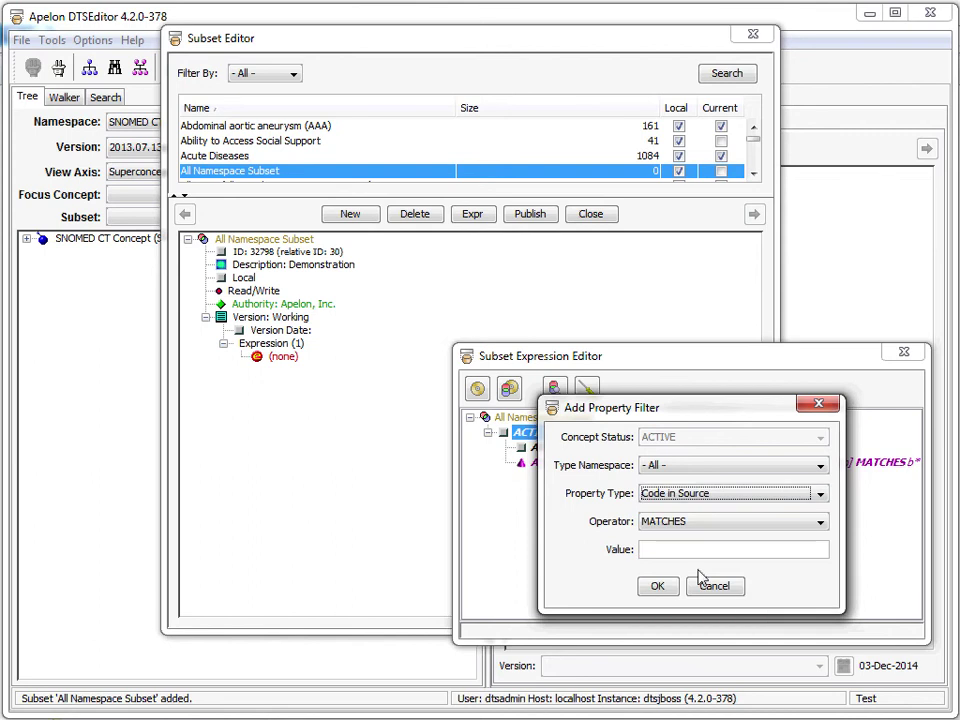
click(661, 548)
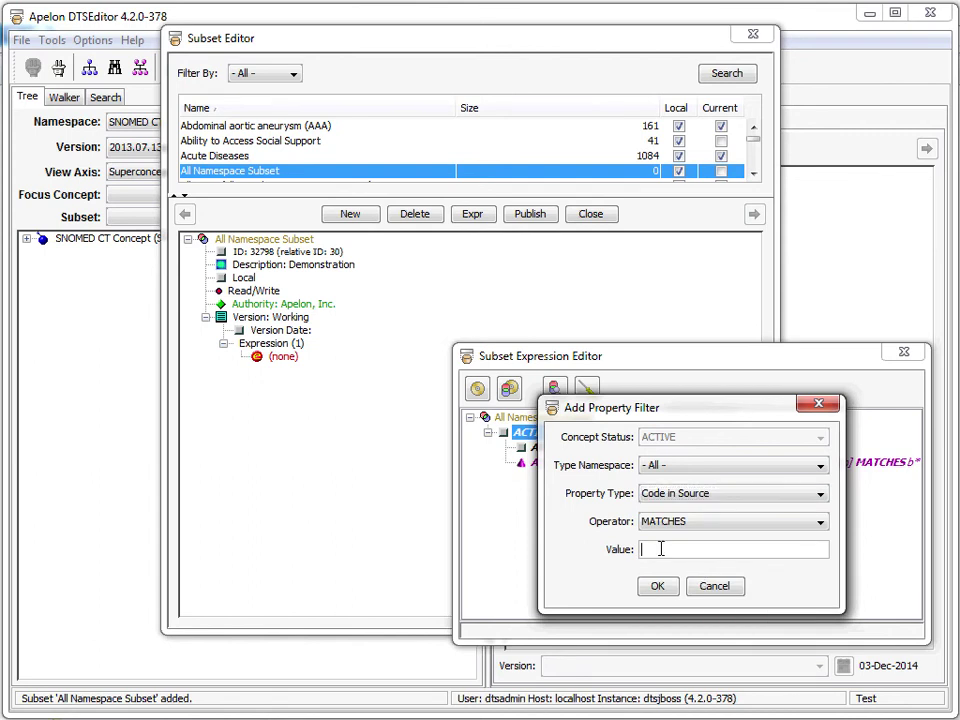
text(1234*)
click(658, 587)
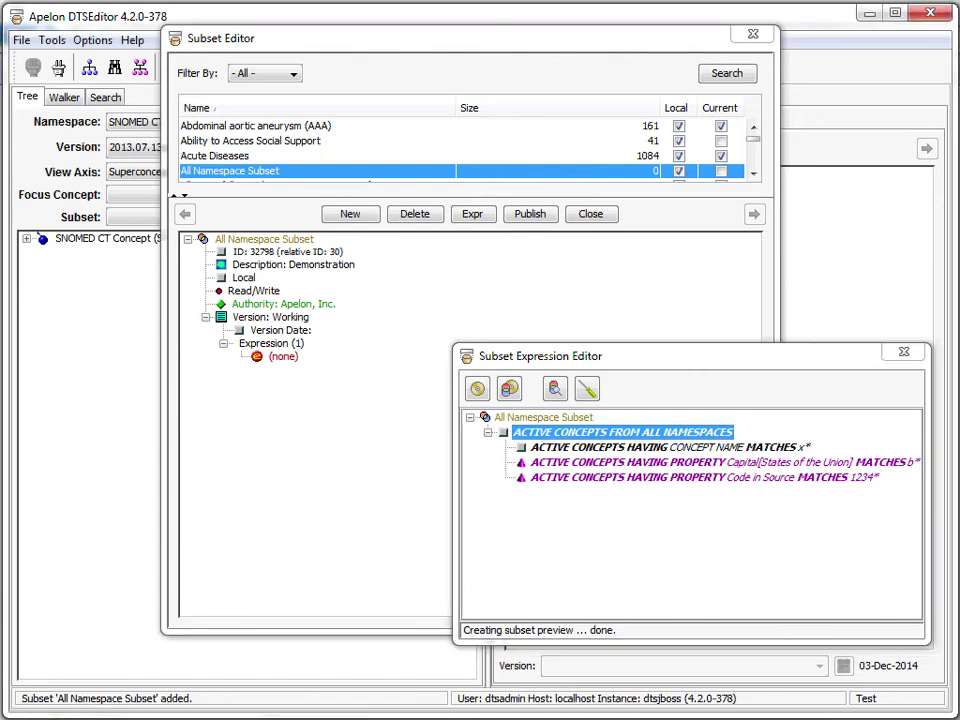
Step: Preview the concepts in All Namespace Subset, sort them by Namespace, and close the preview
click(553, 389)
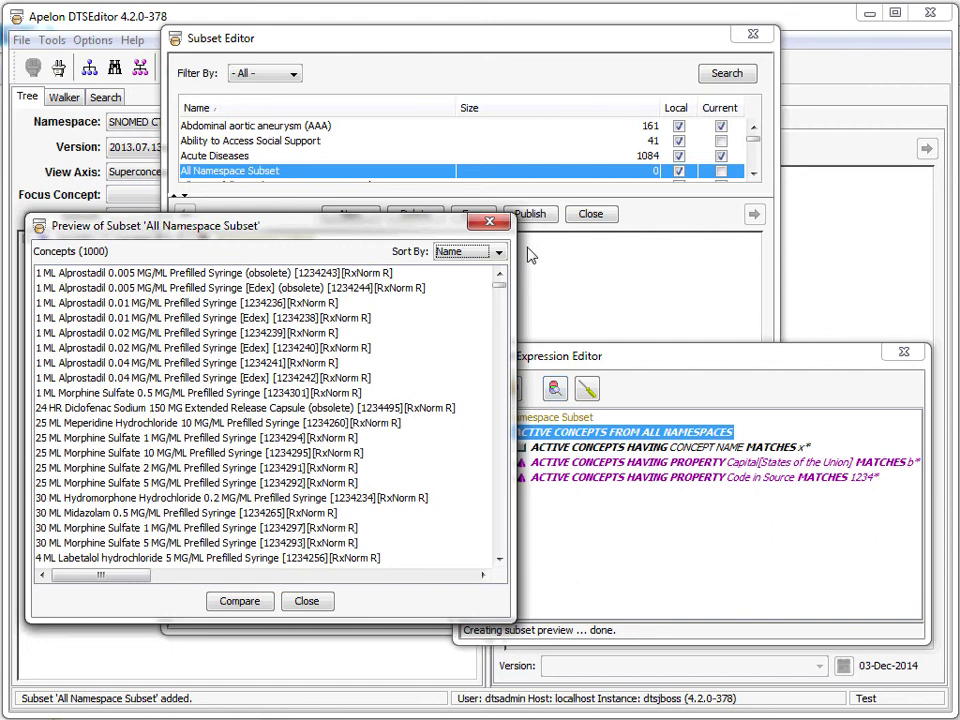
click(498, 252)
click(466, 285)
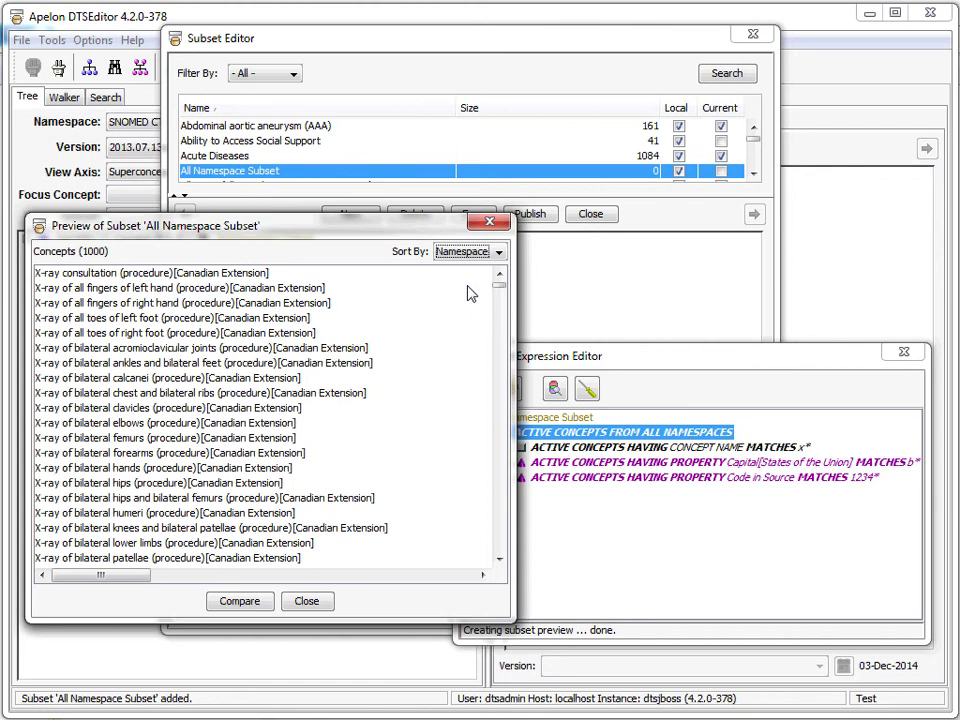
click(489, 222)
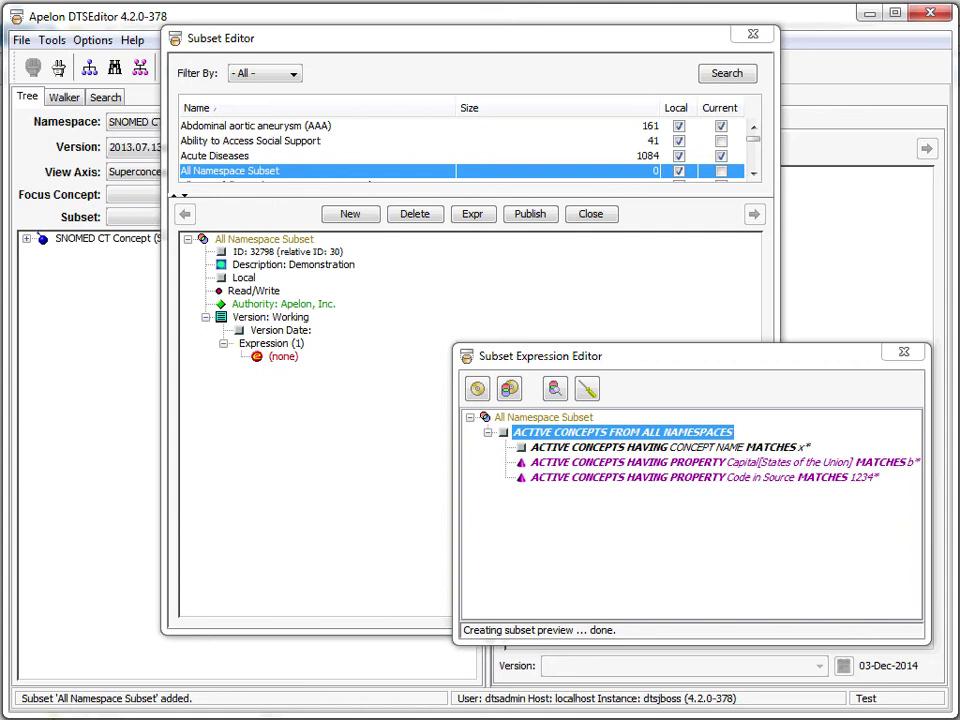
Step: Close the subset expression editor without saving the expression, and close the Subset Editor
click(903, 356)
click(653, 533)
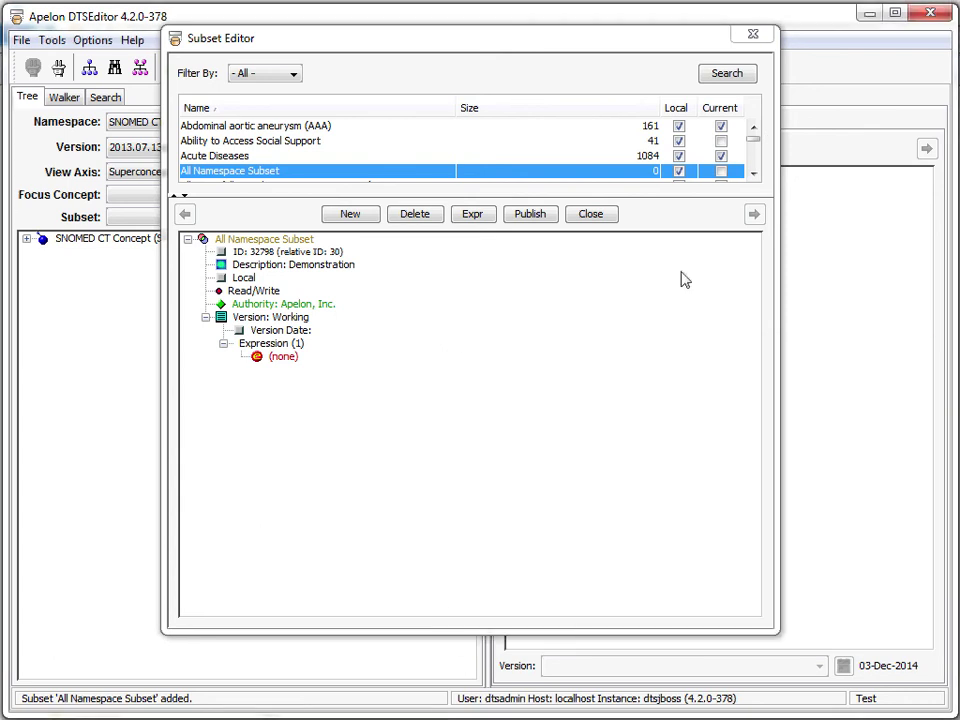
click(754, 38)
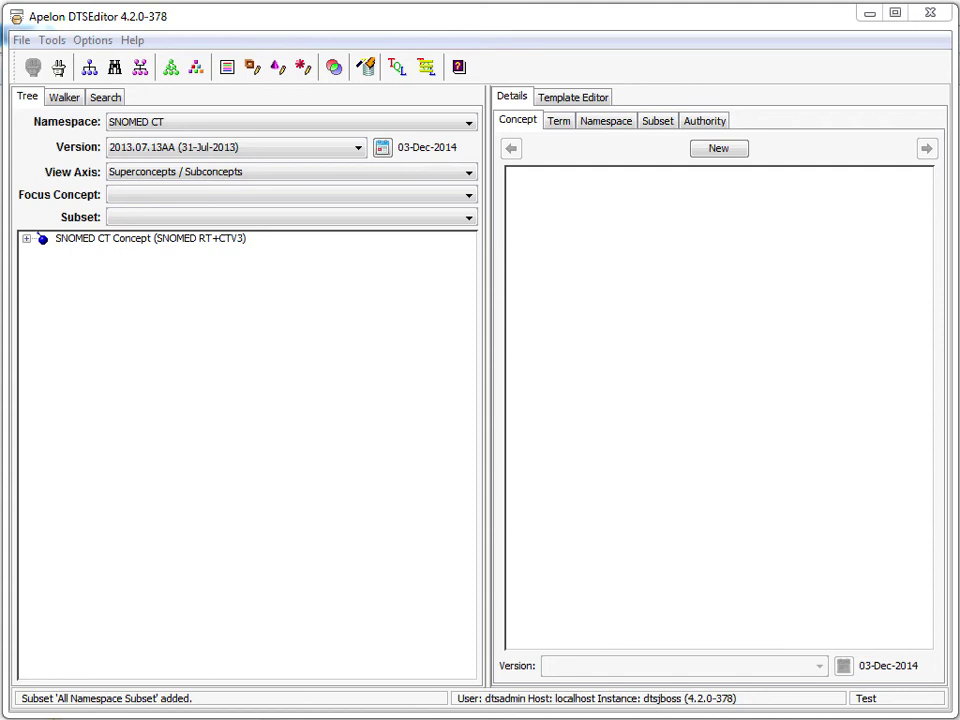
Step: Start a new namespace in the Namespace Editor and choose Demo Profile (U) as its profile
click(51, 41)
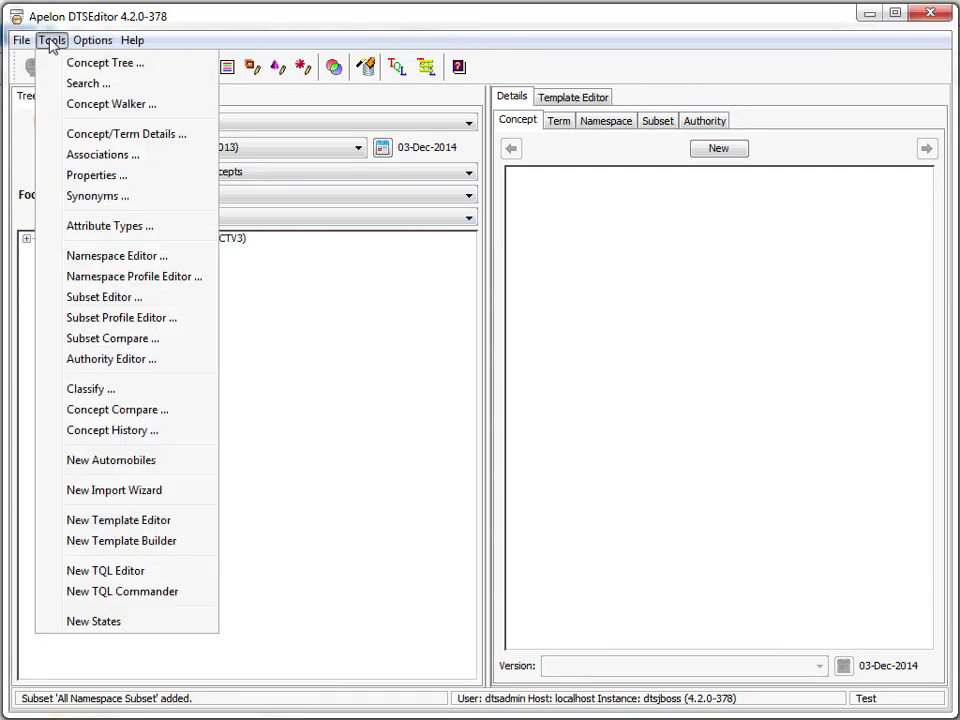
click(100, 258)
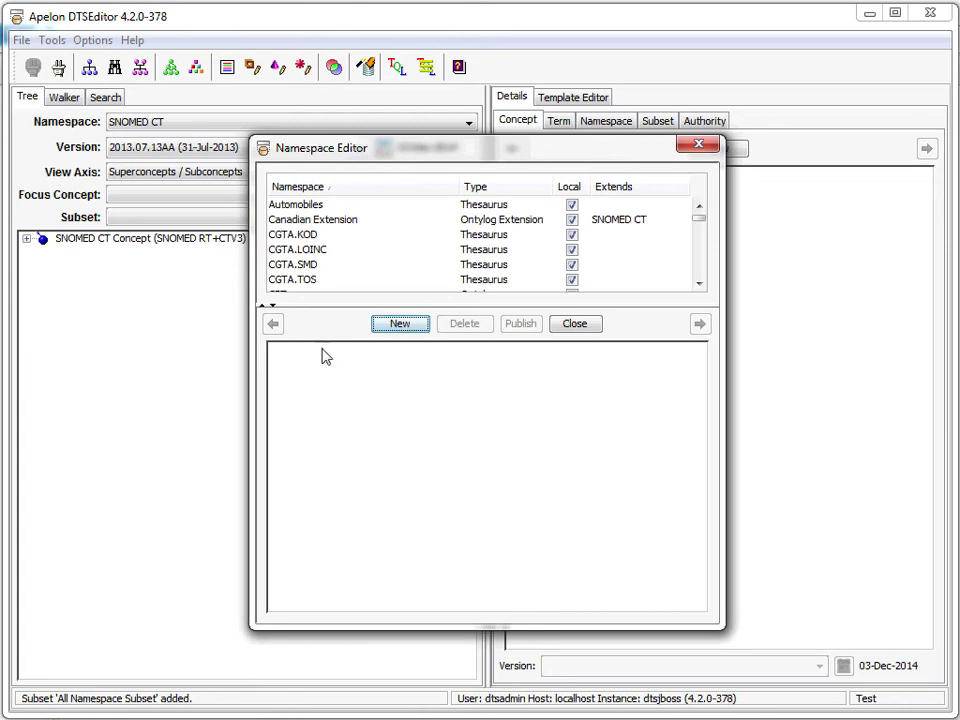
click(394, 325)
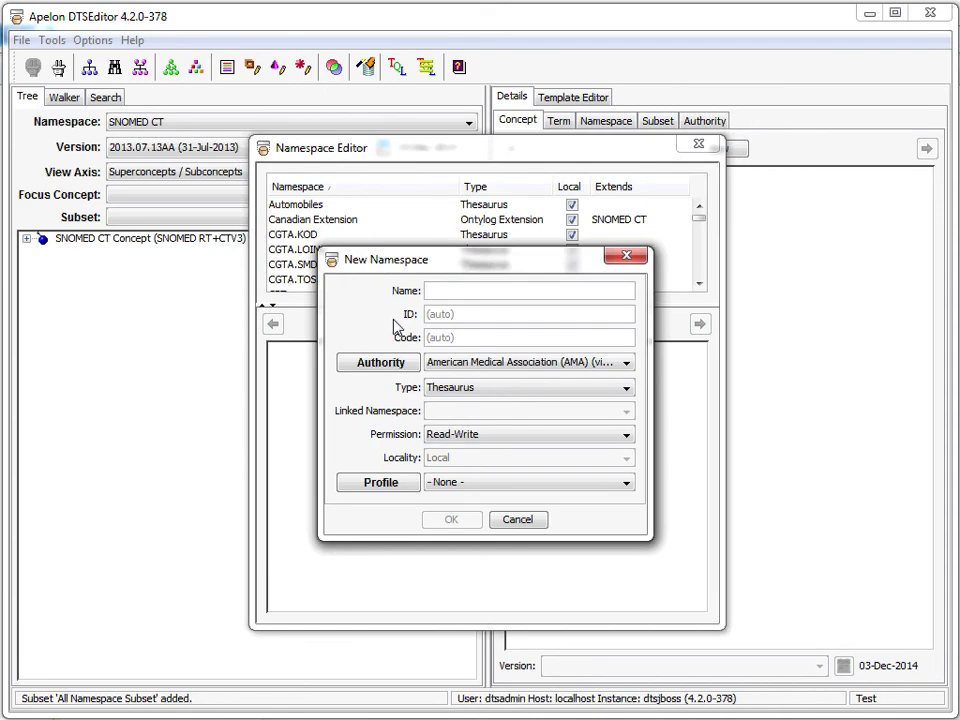
click(626, 488)
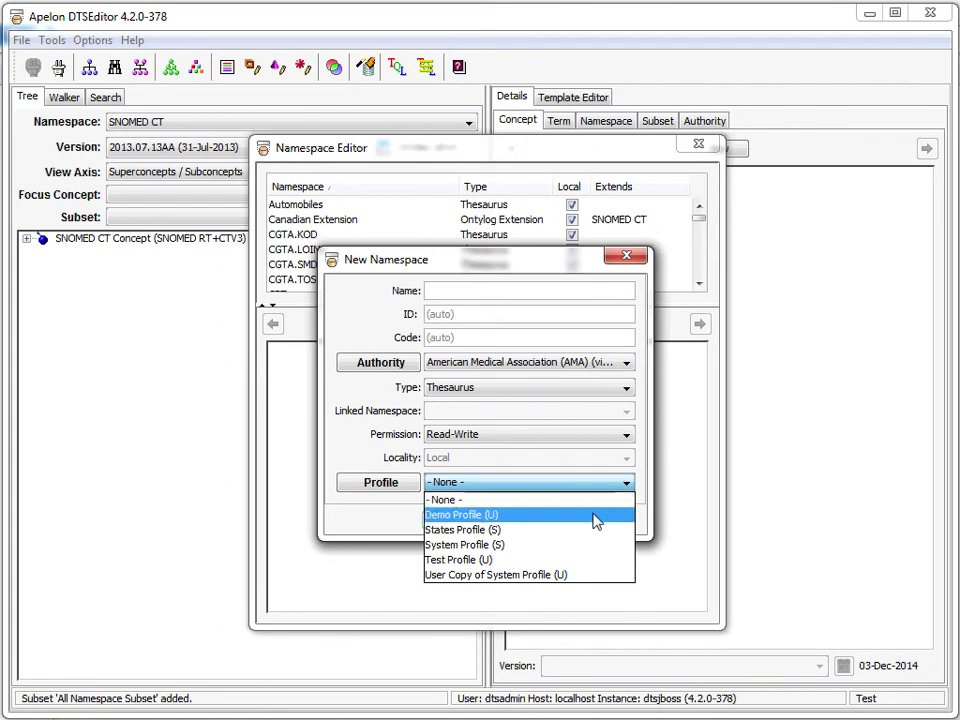
click(595, 518)
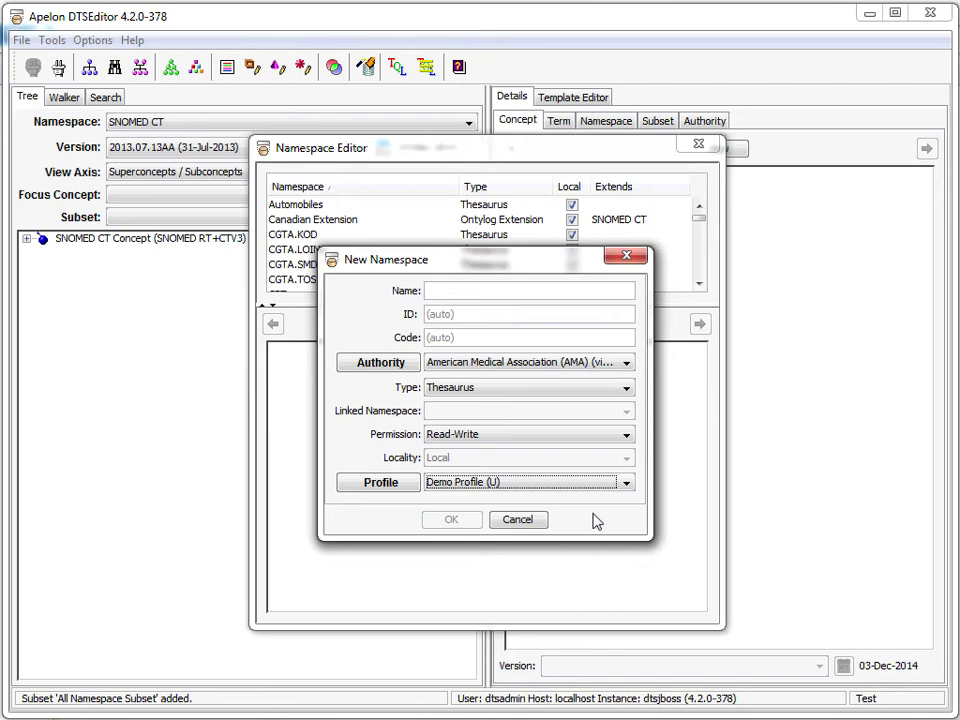
Step: Examine the association, property, qualifier and role types defined in Demo Profile (U) in the Namespace Profile Editor
click(369, 485)
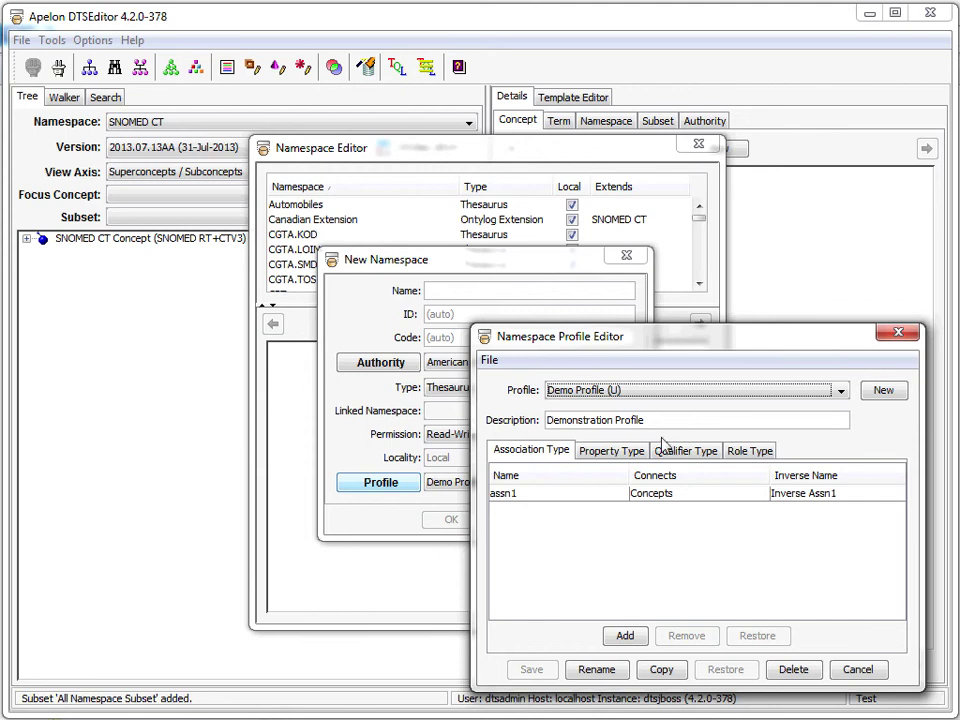
click(616, 452)
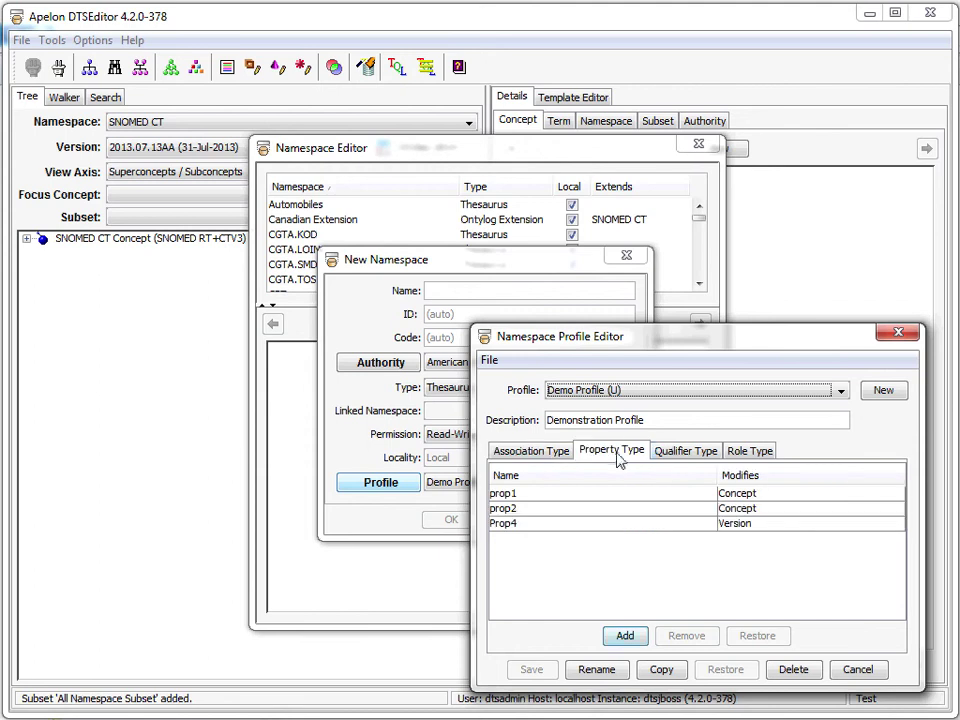
click(684, 451)
click(752, 453)
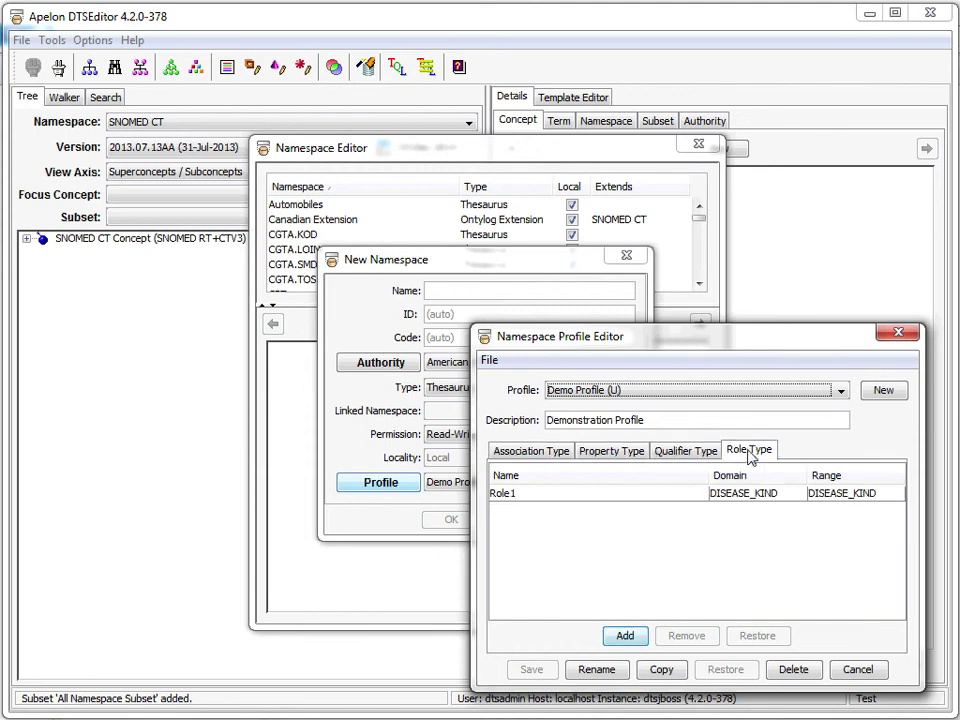
click(558, 455)
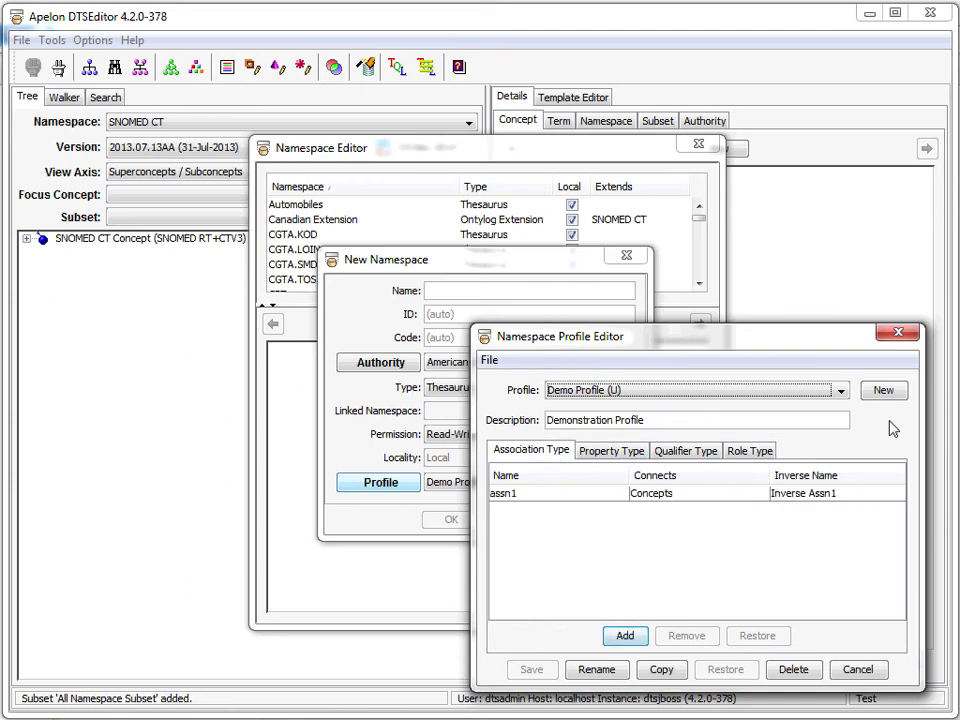
Step: Add an association type named New Association to Demo Profile (U), connecting Terms, with the inverse name New Inverse
click(625, 637)
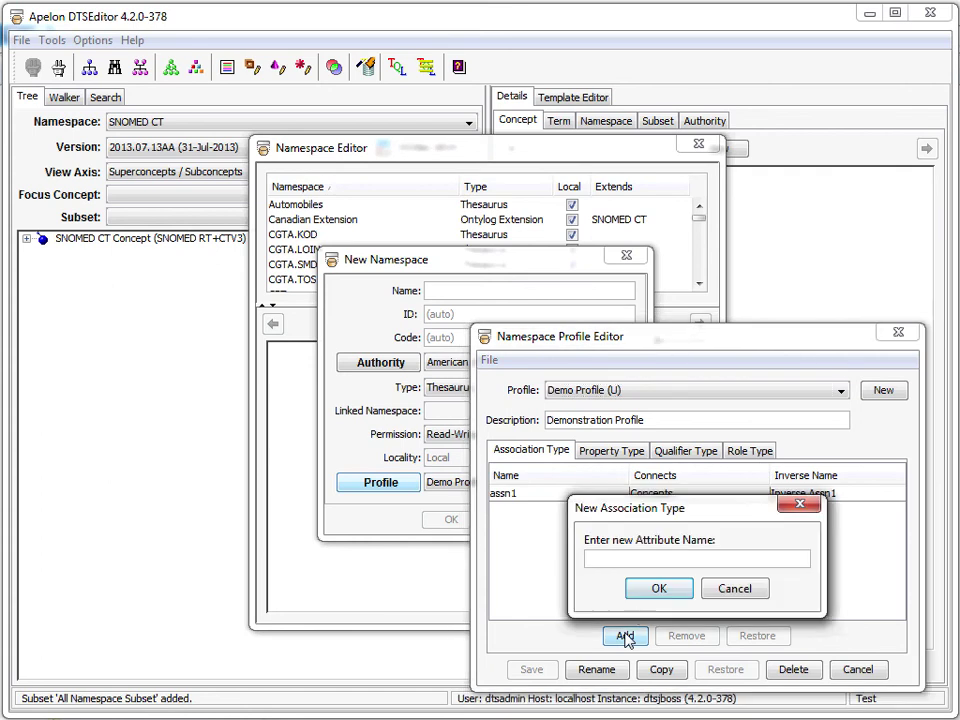
text(New Assoc)
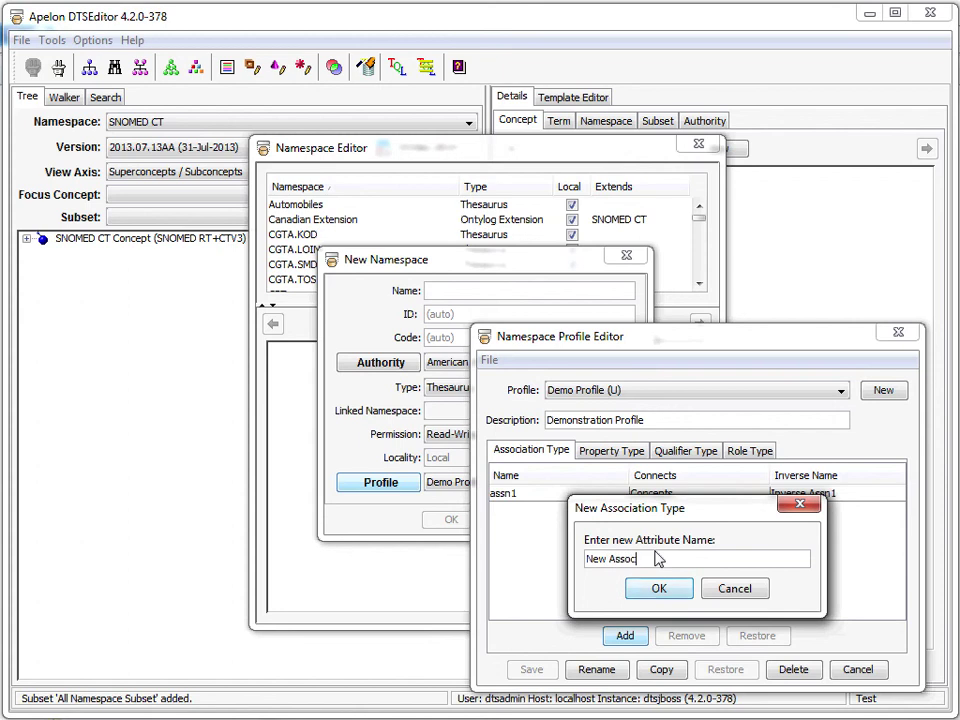
text(iation)
click(659, 590)
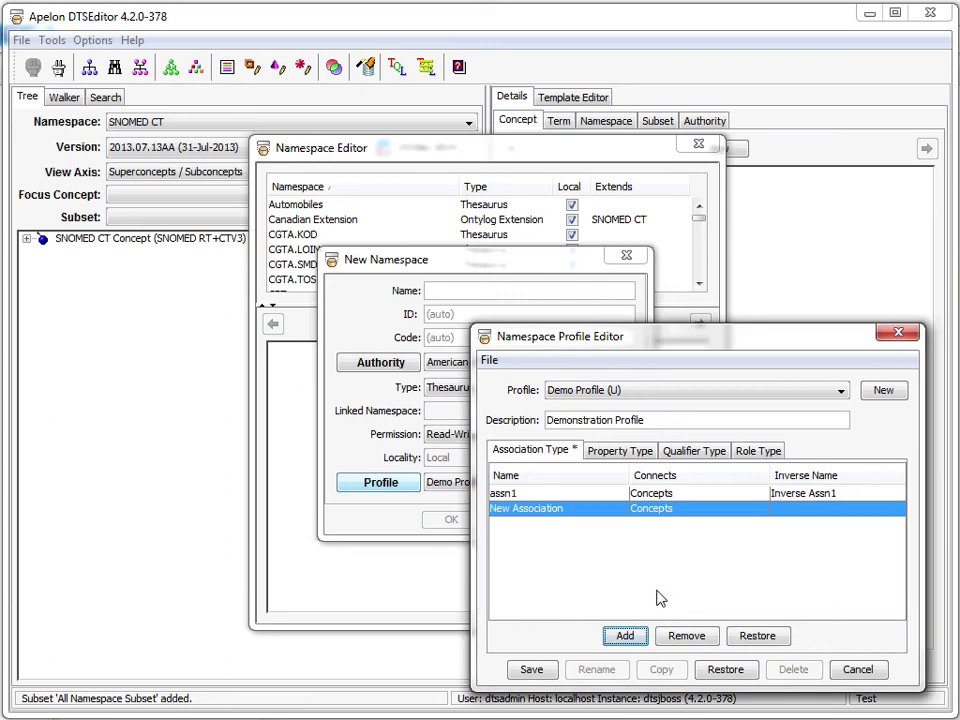
click(757, 511)
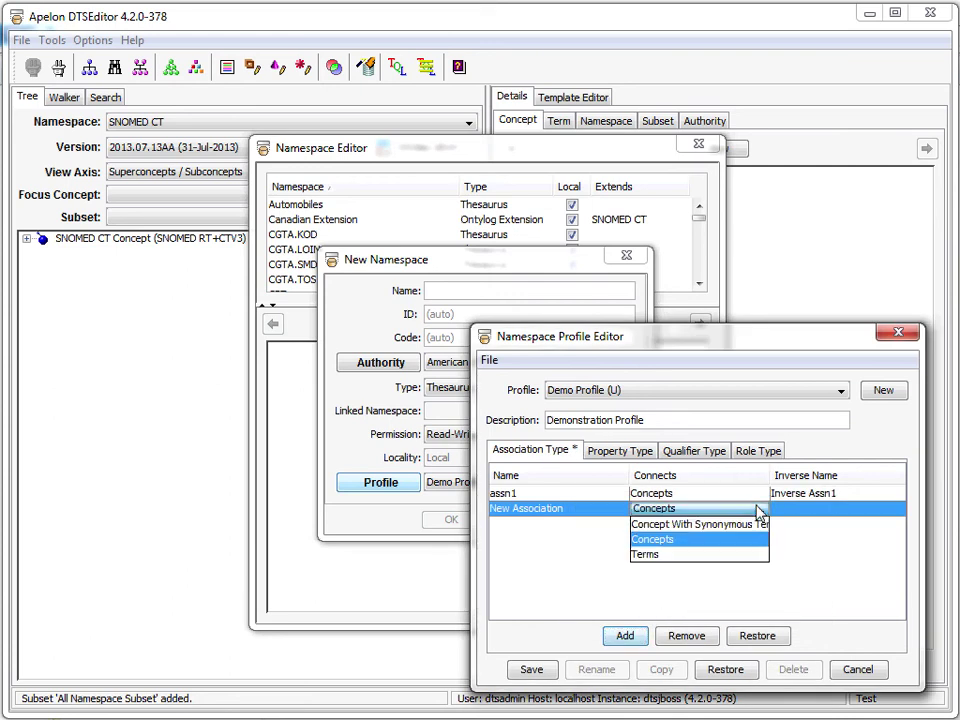
click(703, 555)
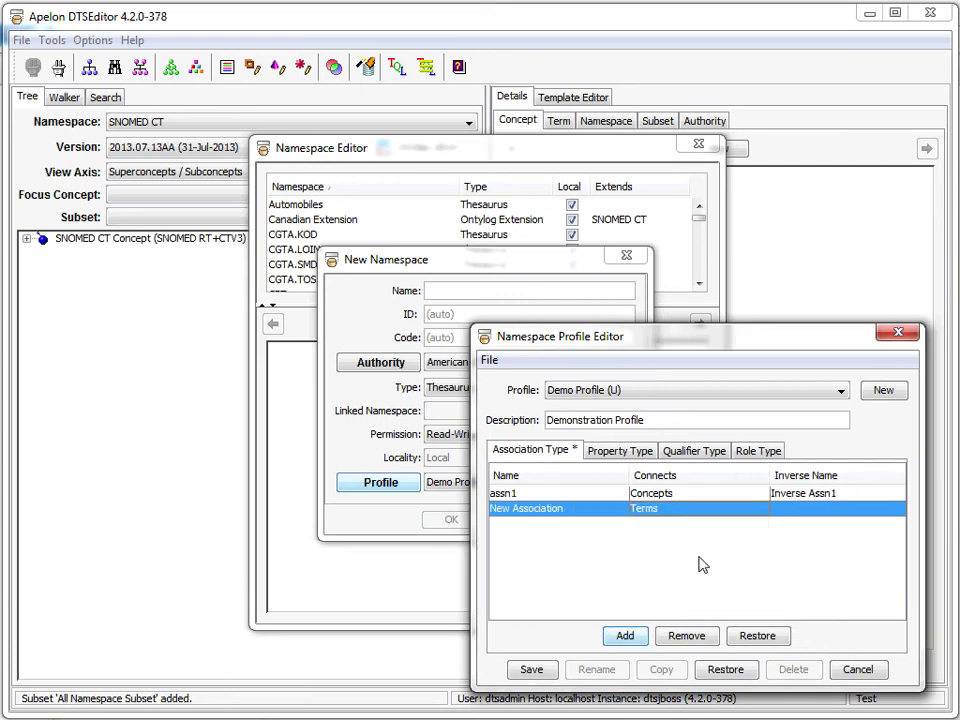
double_click(785, 511)
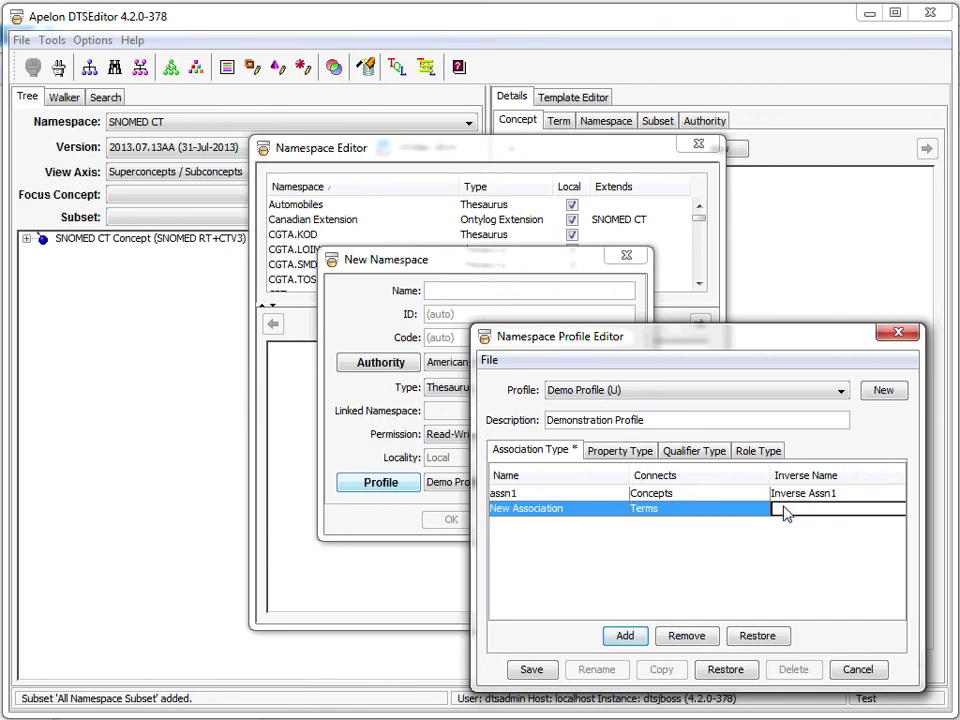
text(New Inverse)
key(Return)
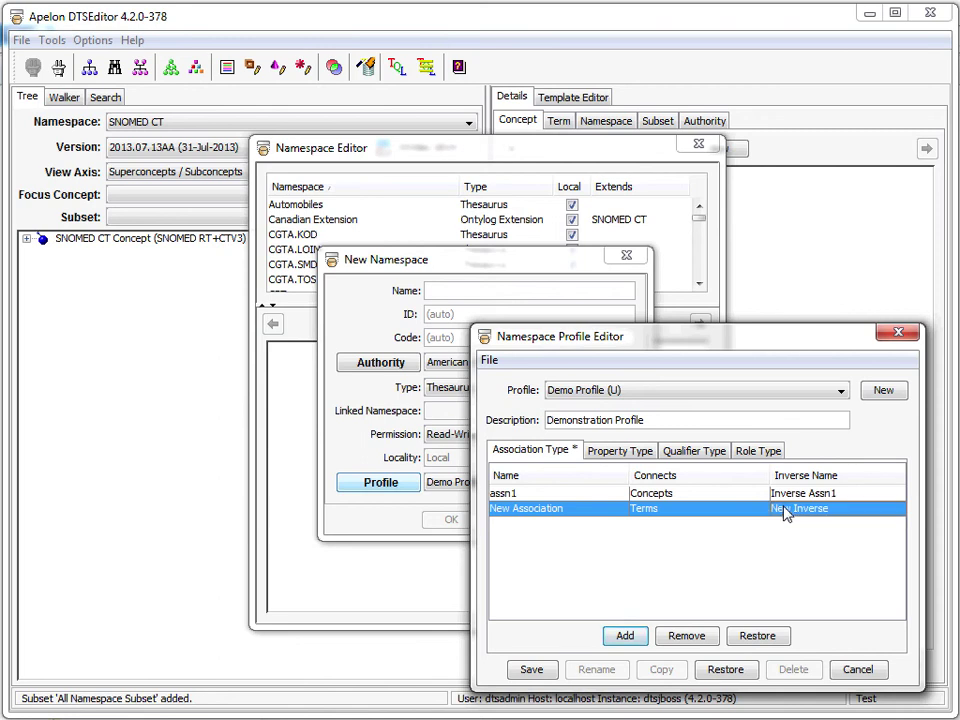
Step: Review the list of available namespace profiles, staying on Demo Profile (U), and look at the profile import and export options
click(842, 393)
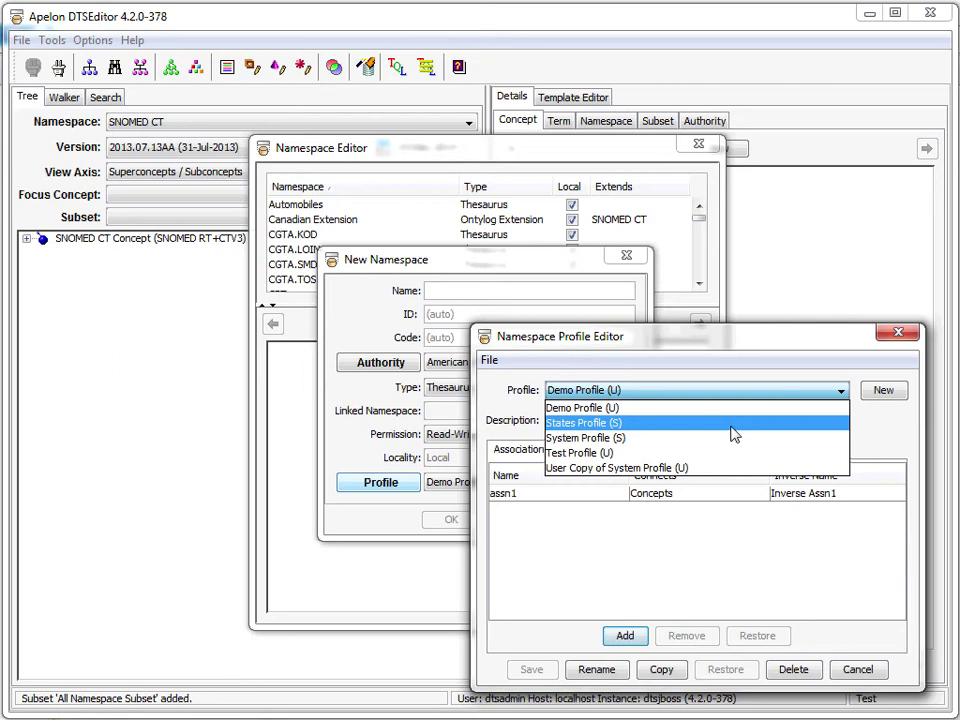
click(736, 408)
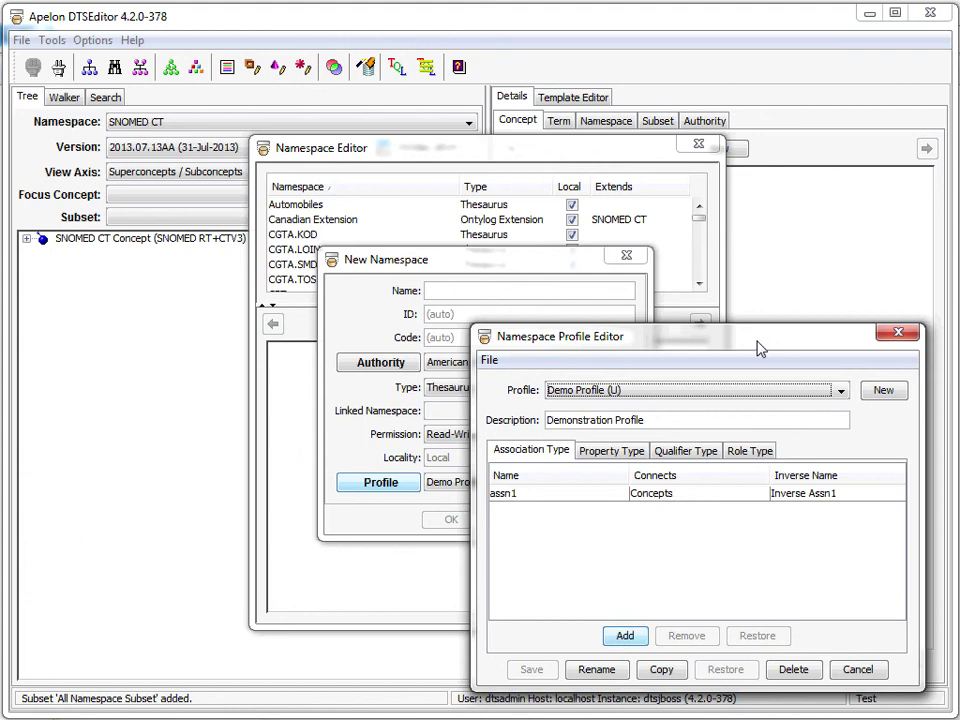
click(489, 361)
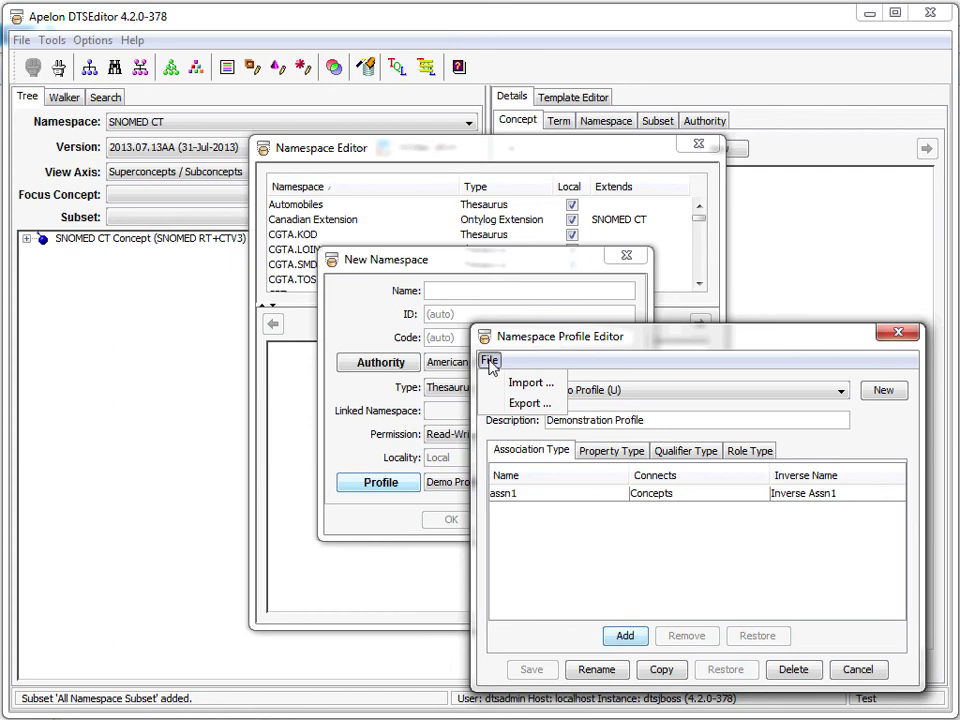
click(490, 362)
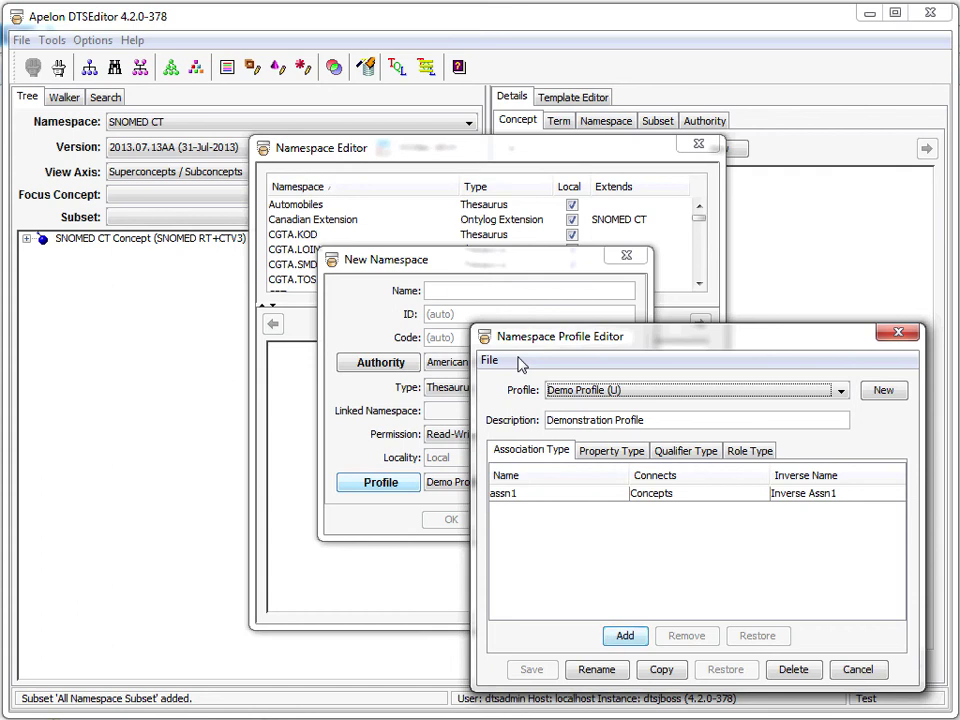
Step: Close the Namespace Profile Editor, the new namespace form and the Namespace Editor without creating a namespace
click(900, 333)
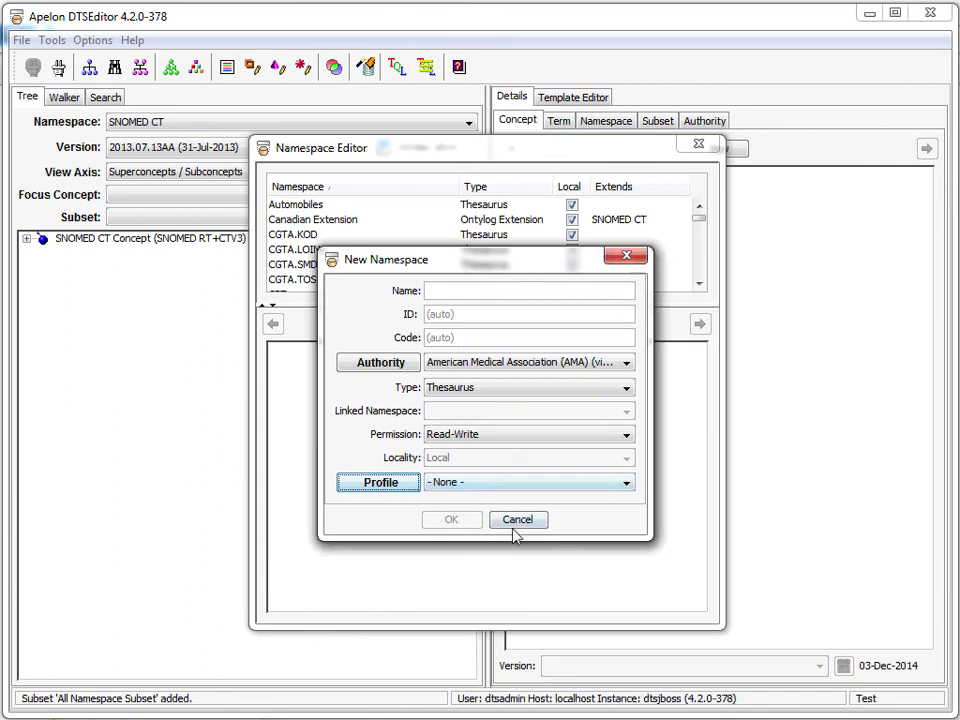
click(624, 259)
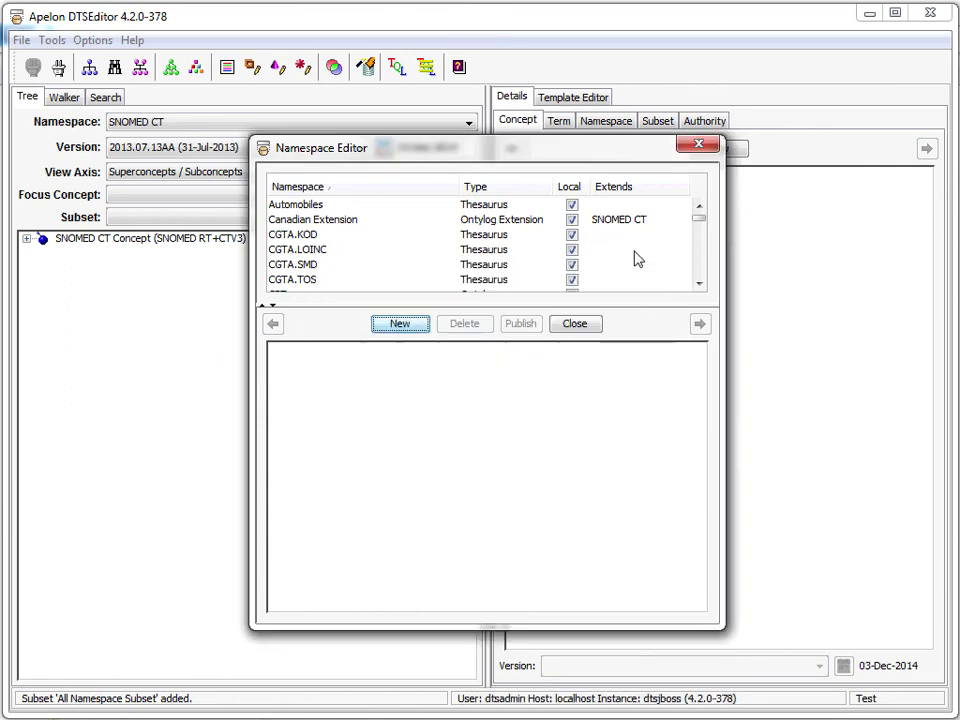
click(698, 146)
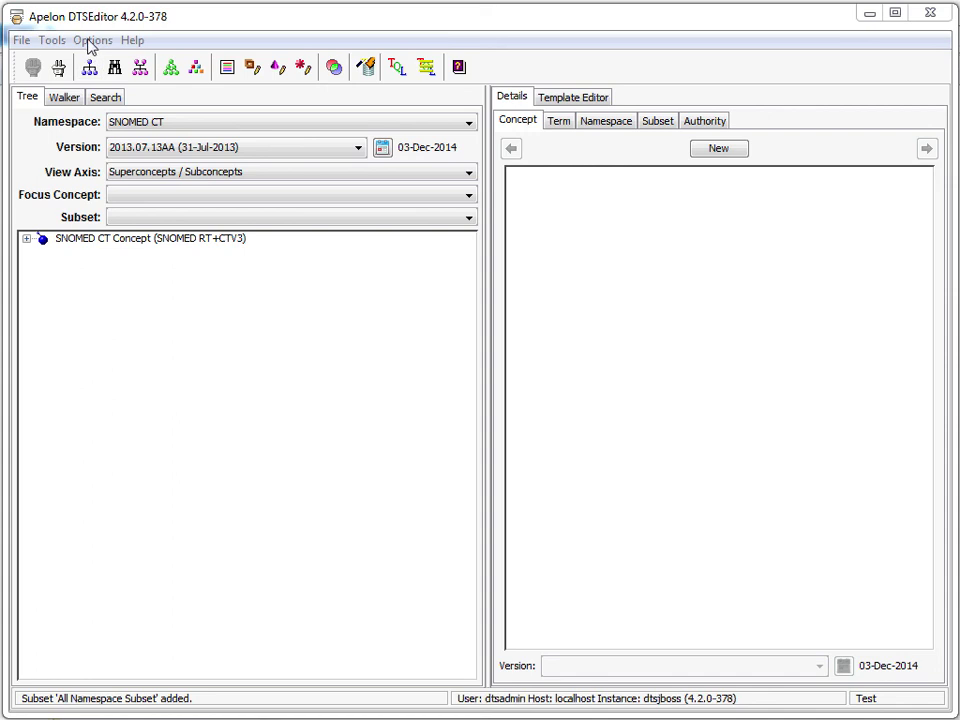
Step: Open the Module Manager and read the ImportWizard release notes for versions 4.2, 4.1 and 4.0
click(90, 42)
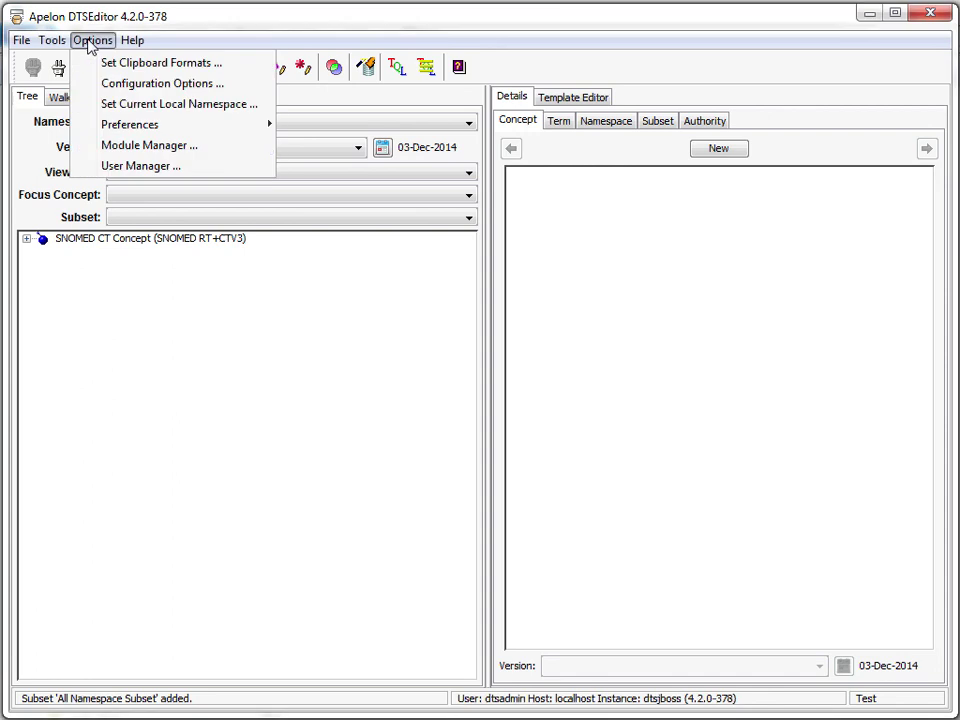
click(134, 147)
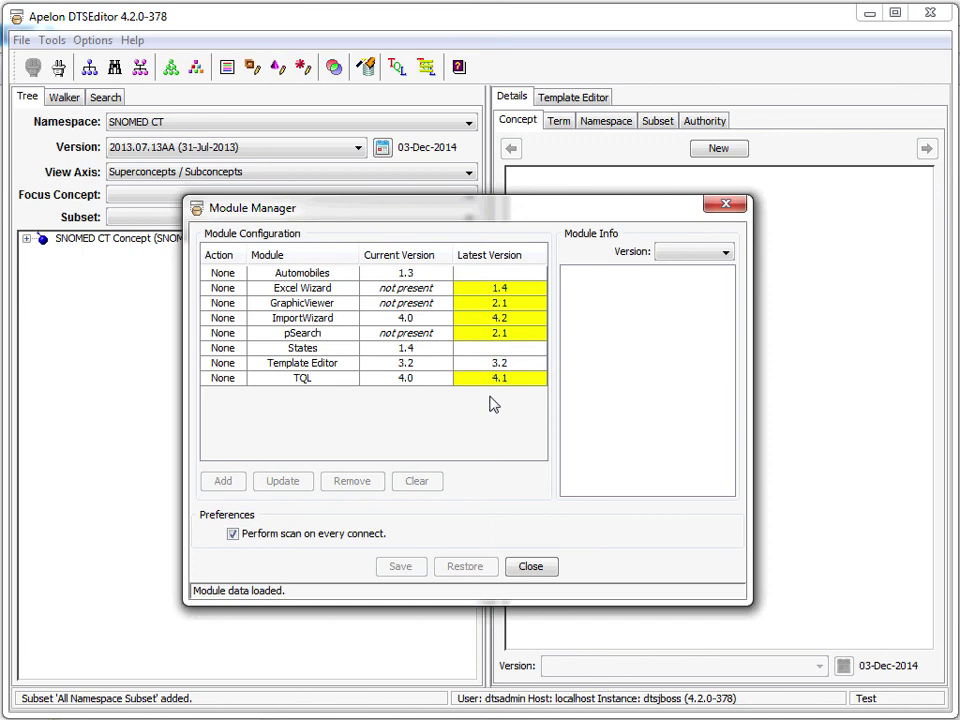
click(311, 322)
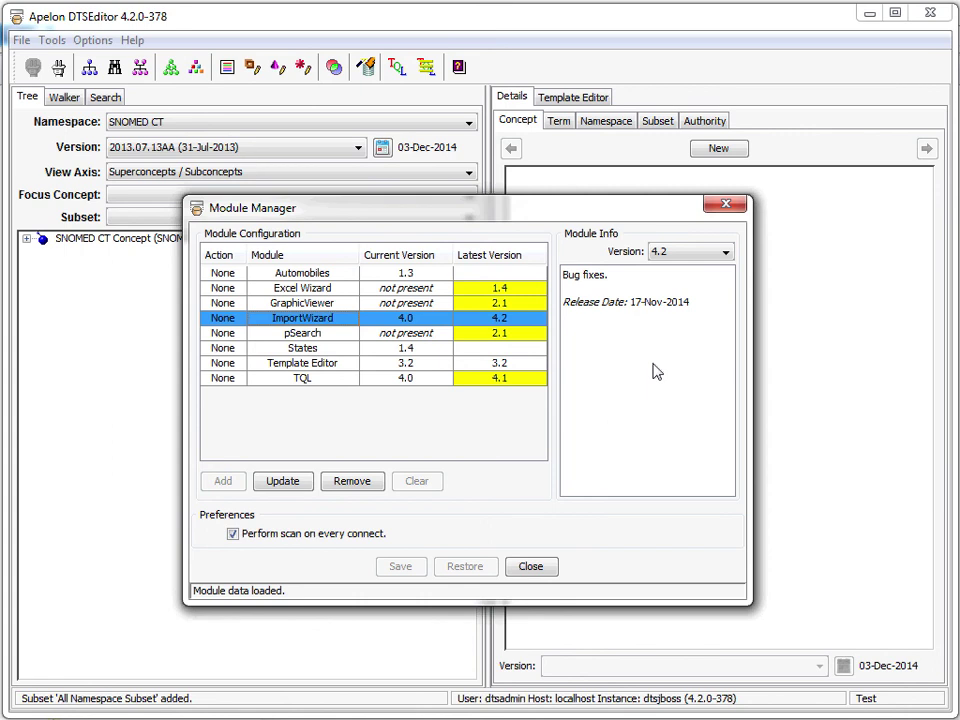
click(725, 252)
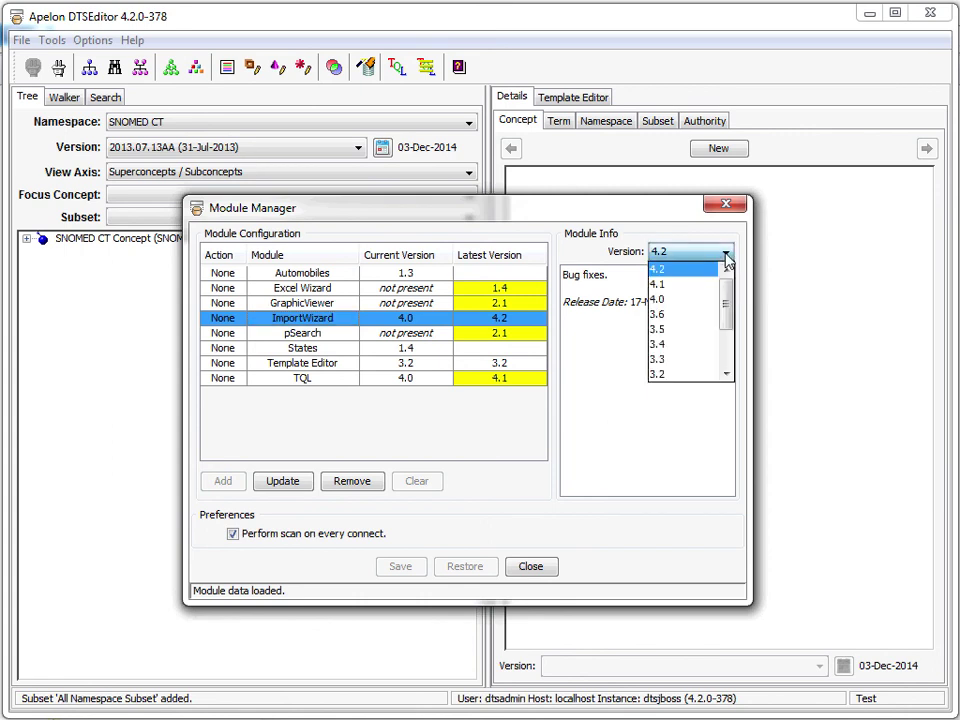
click(687, 286)
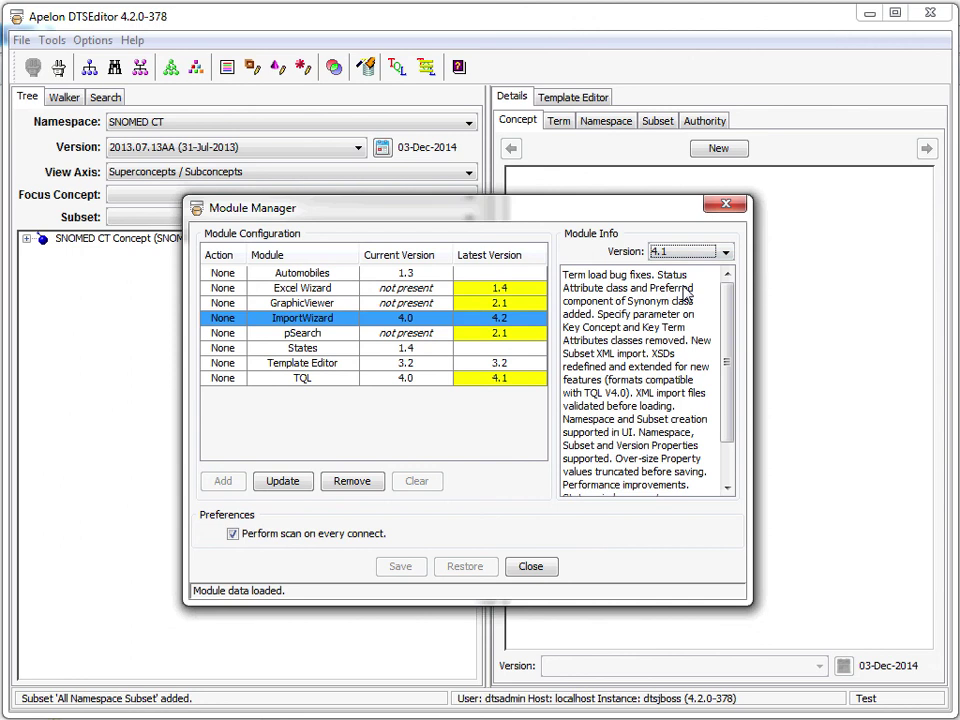
click(725, 252)
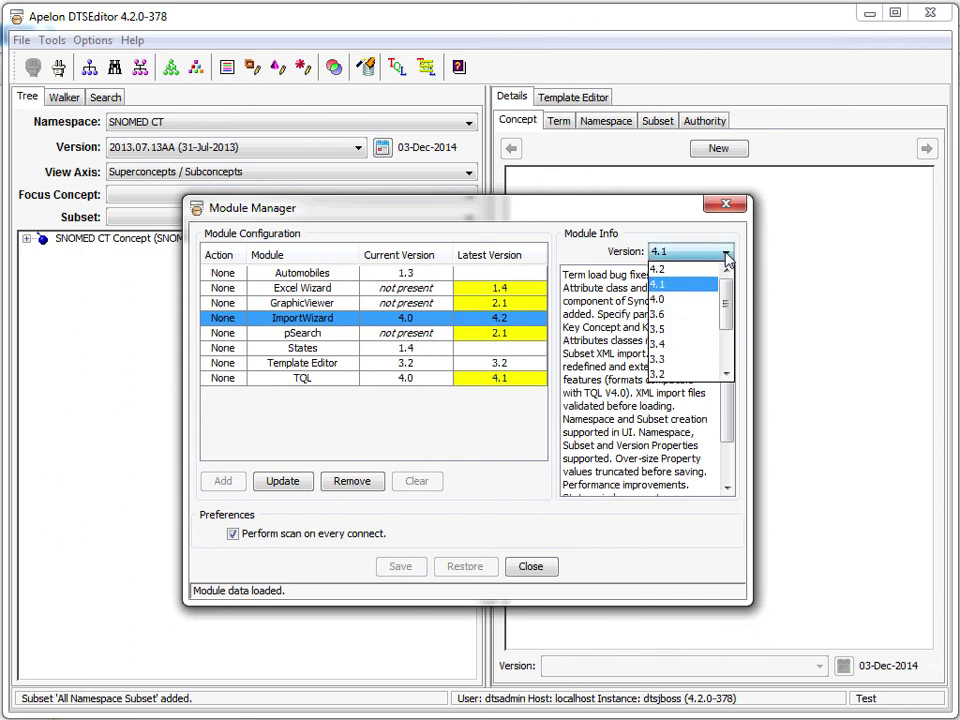
click(687, 309)
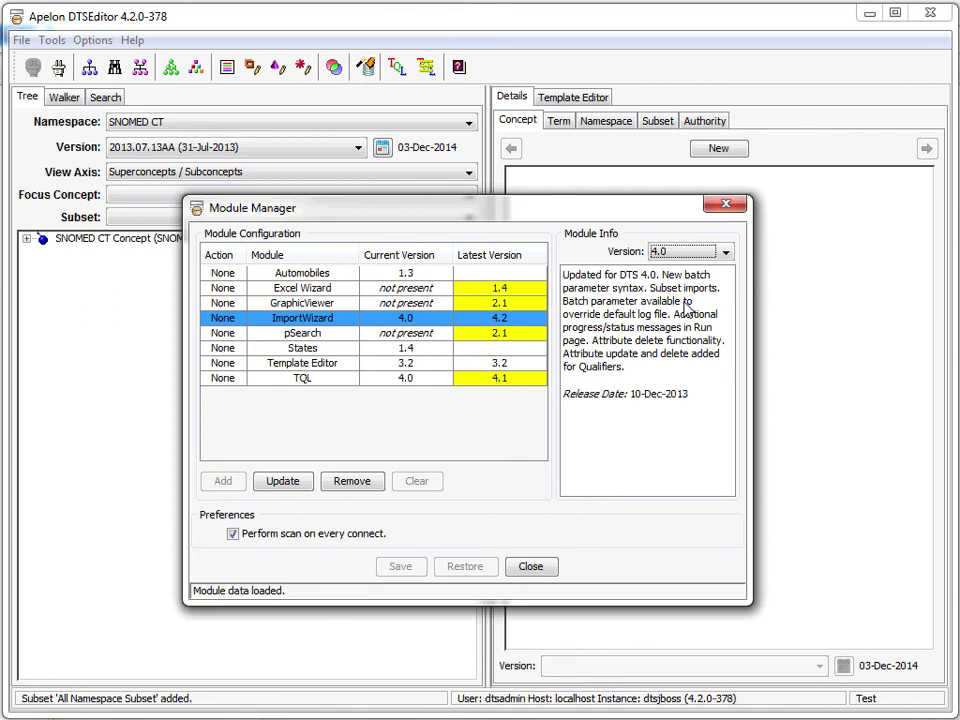
Step: Mark the ImportWizard module for update to version 4.2 and the GraphicViewer module, version 2.1, for addition
click(725, 252)
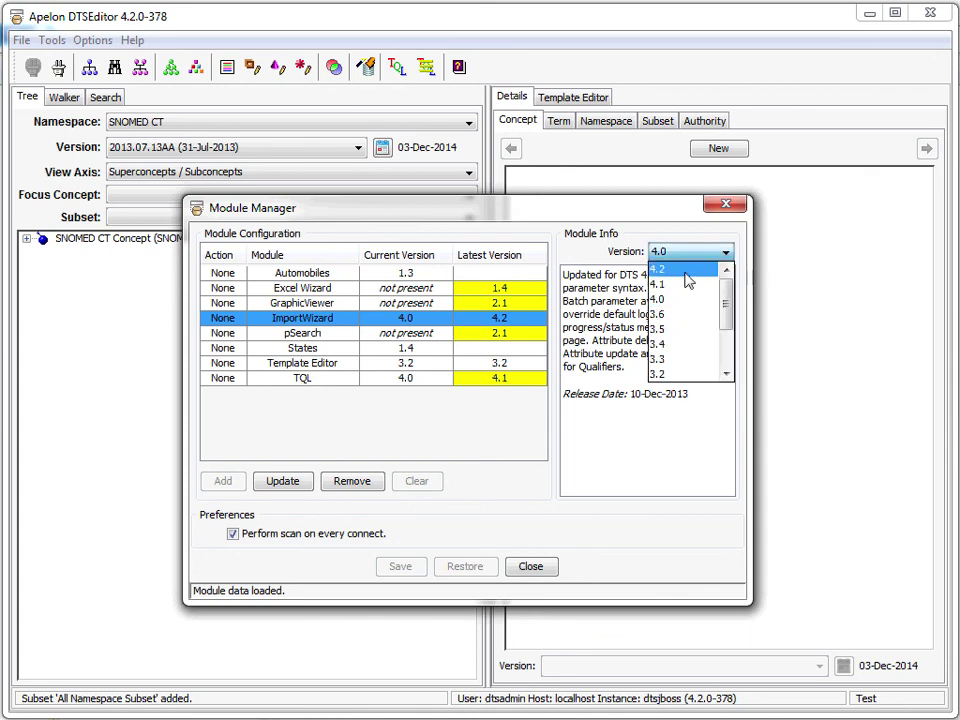
click(688, 271)
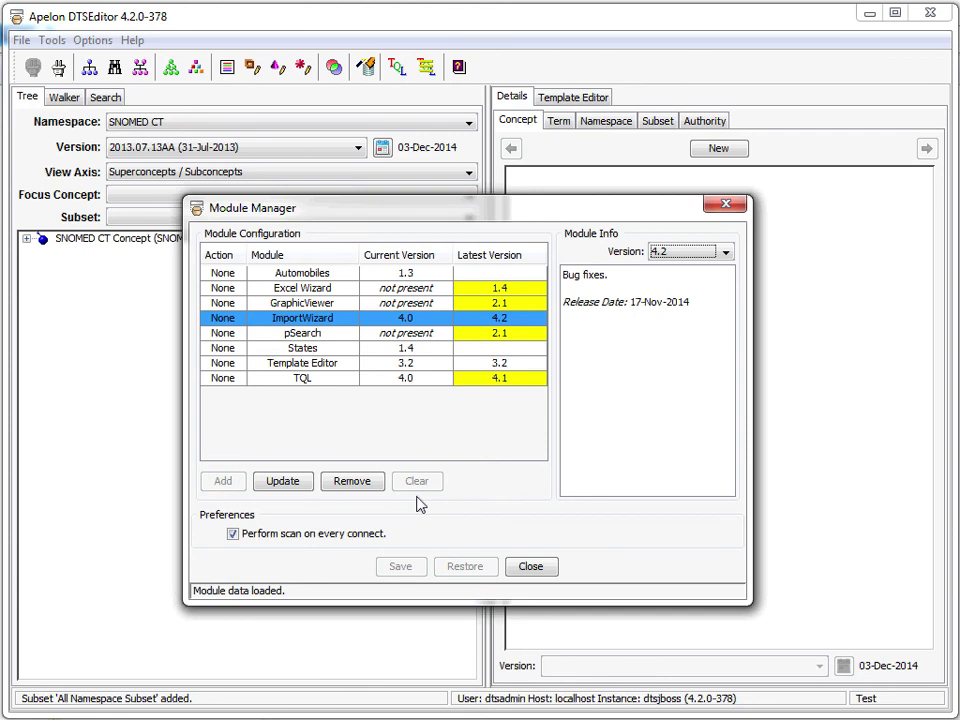
click(283, 483)
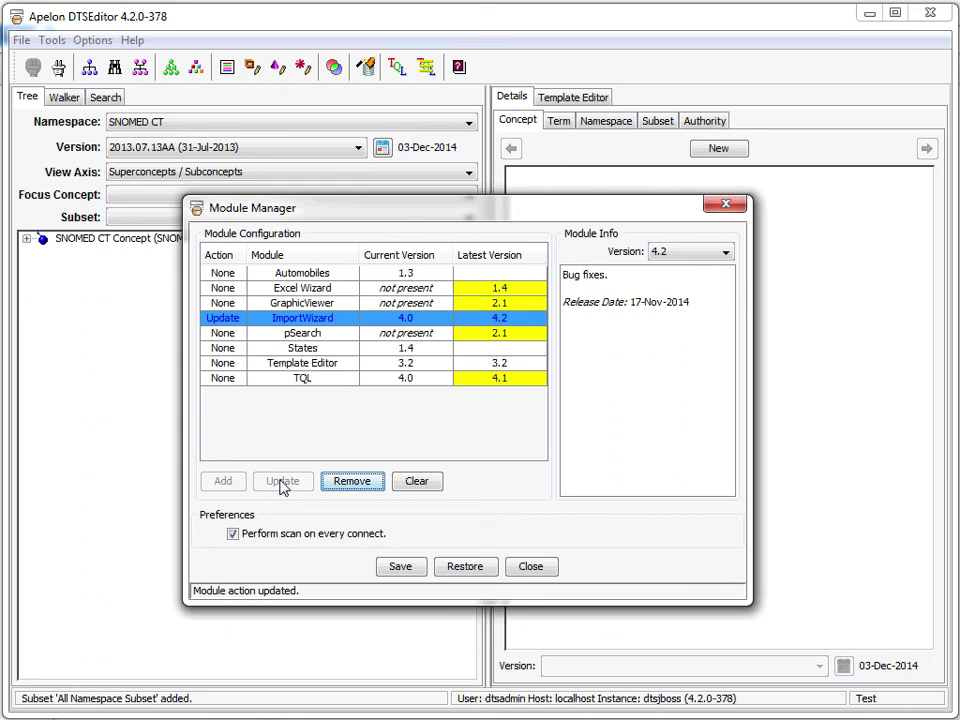
click(220, 303)
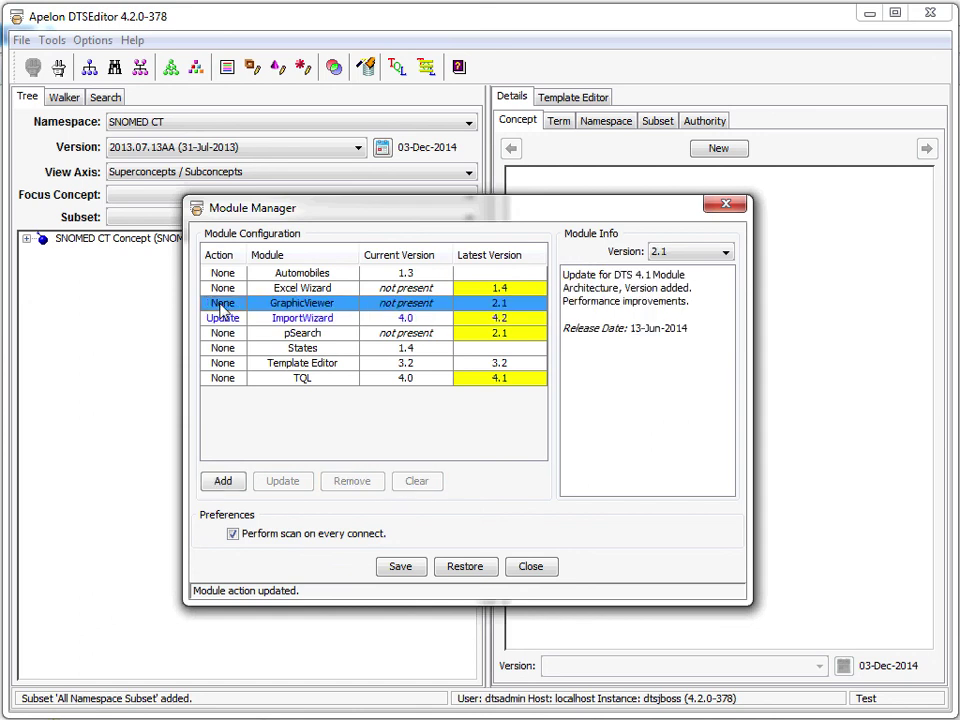
click(225, 482)
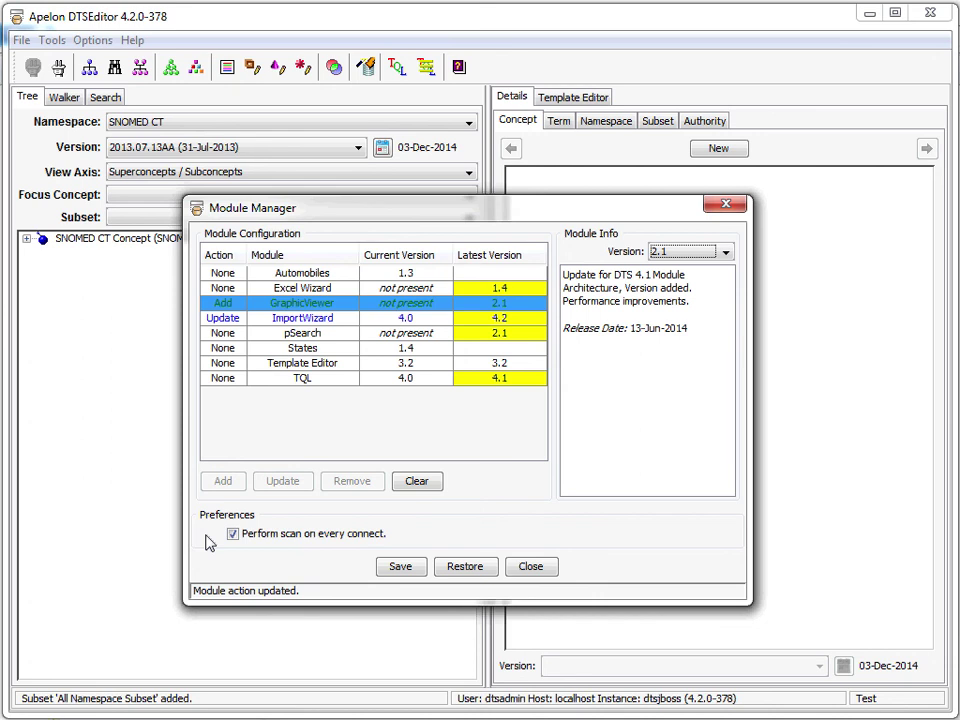
Step: Save the pending module actions, leave the Module Manager, and close the module update report on restarting the editor
click(402, 569)
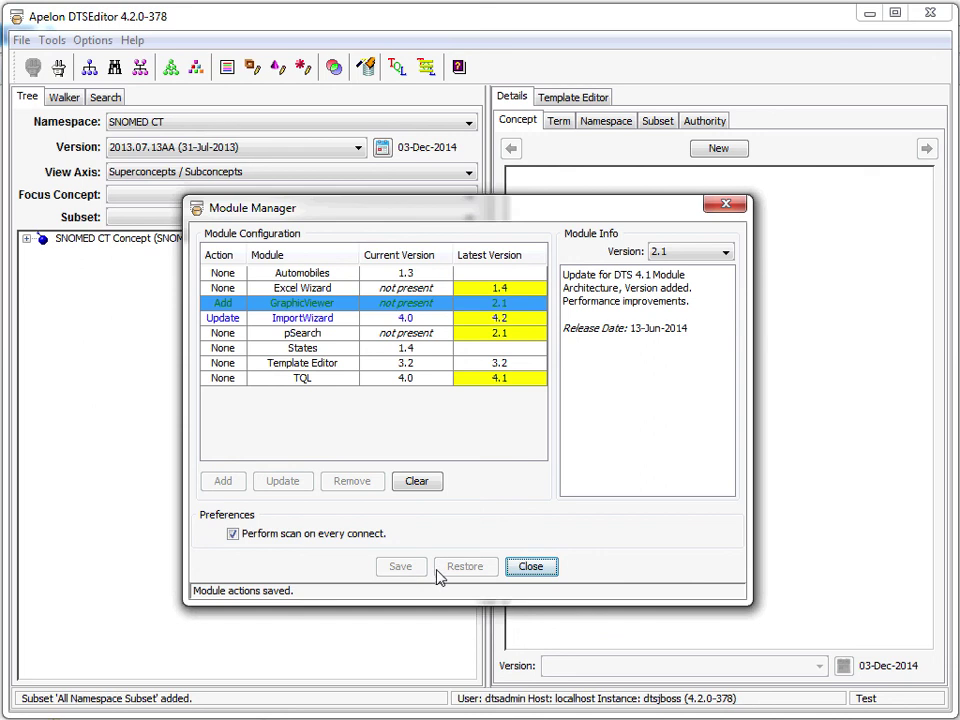
click(531, 568)
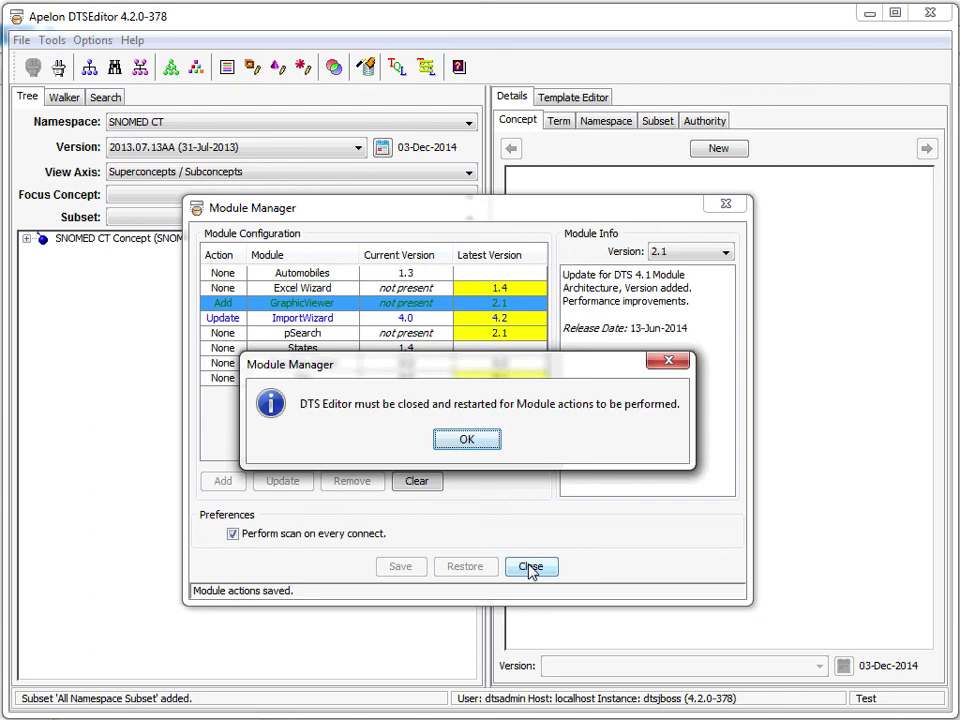
click(467, 441)
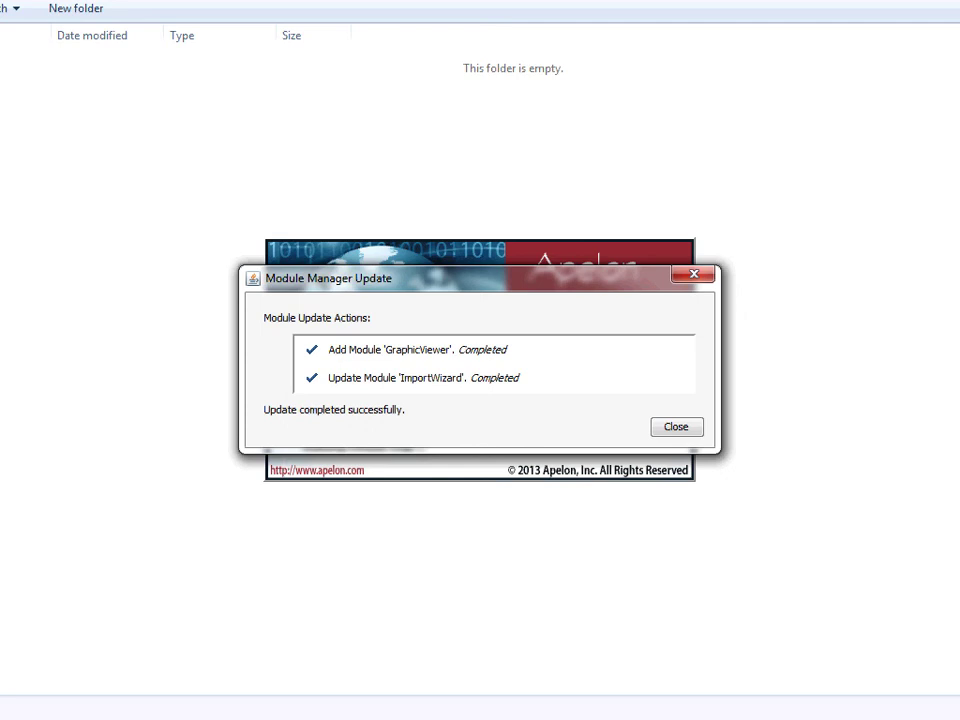
click(688, 430)
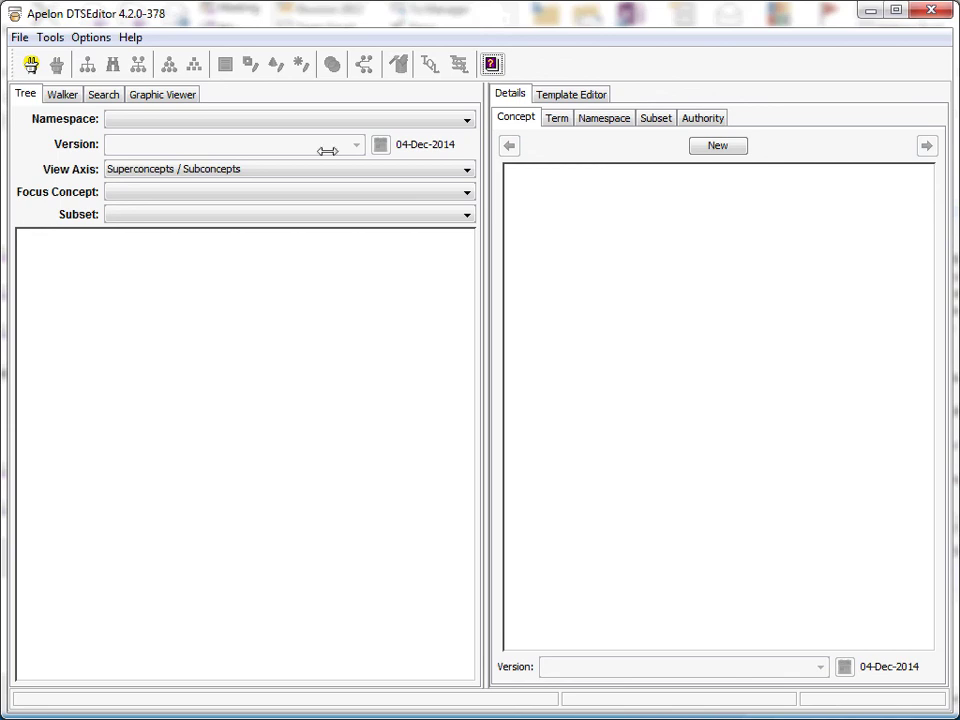
Step: Connect the restarted editor to the server and reopen the Module Manager to check the installed module versions
click(31, 66)
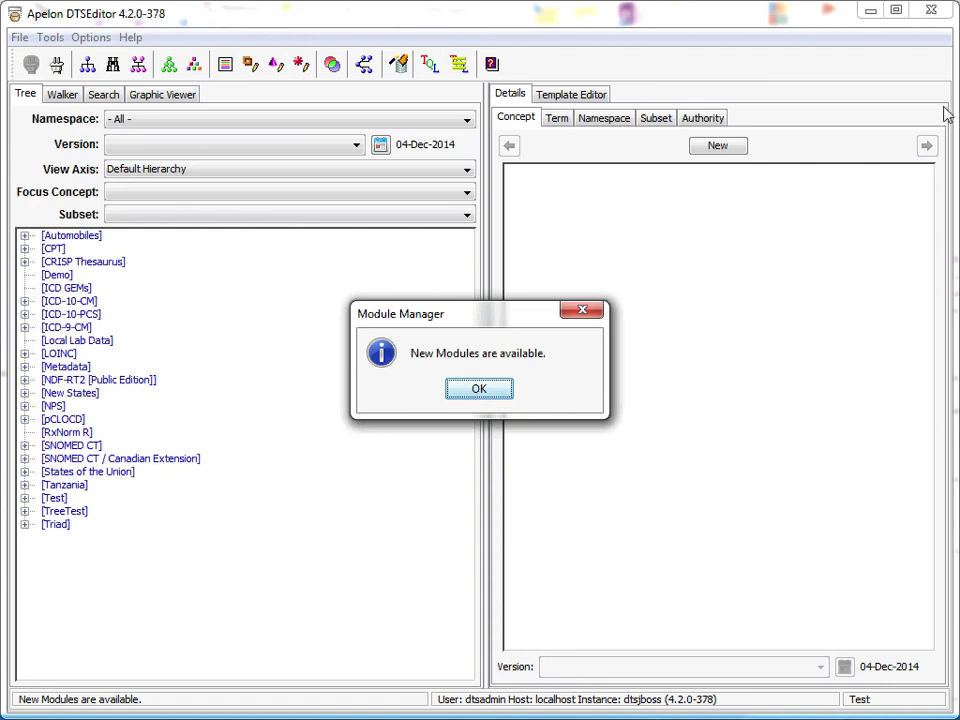
click(478, 390)
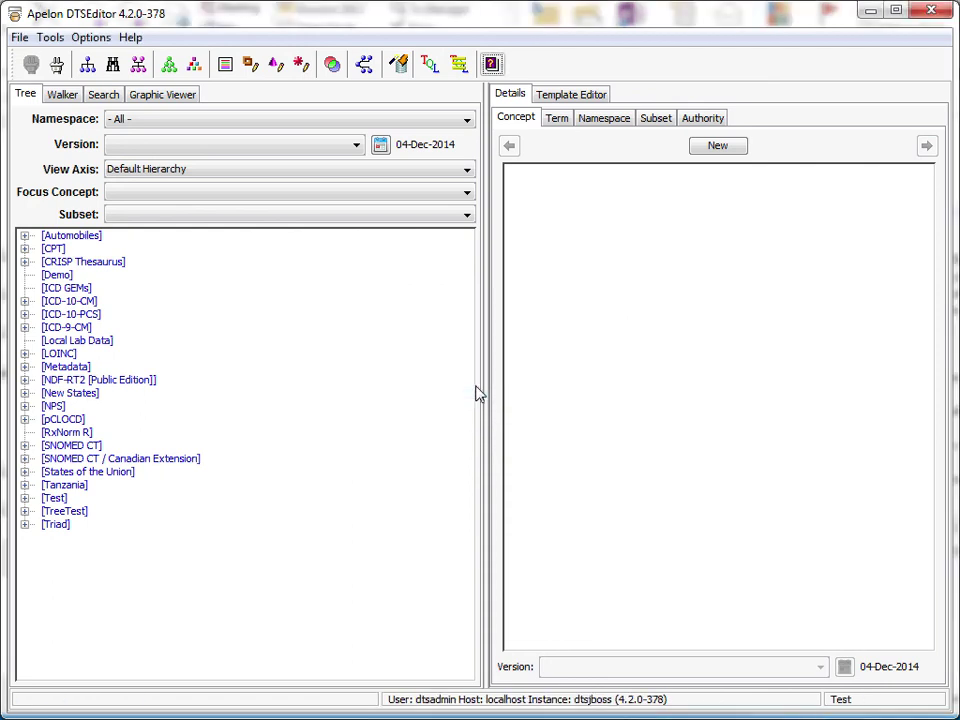
click(93, 40)
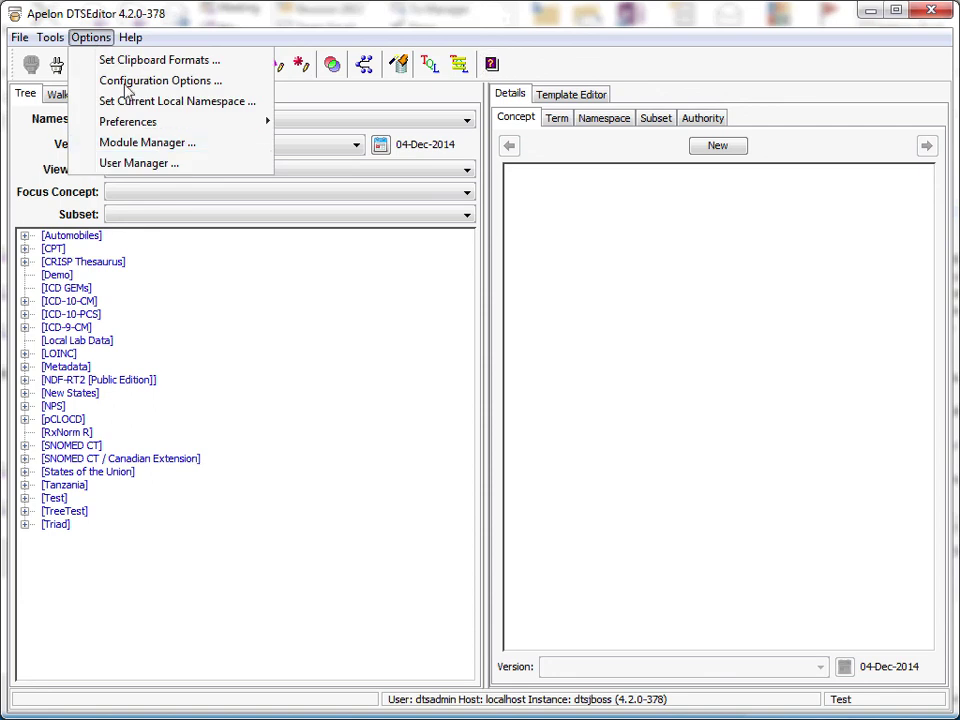
click(160, 150)
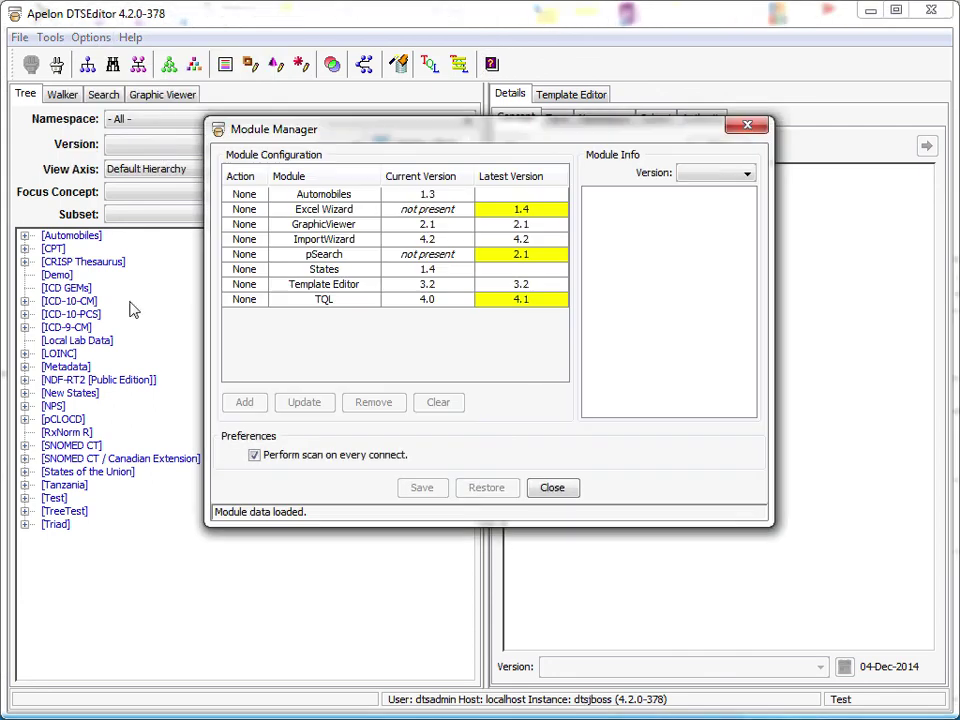